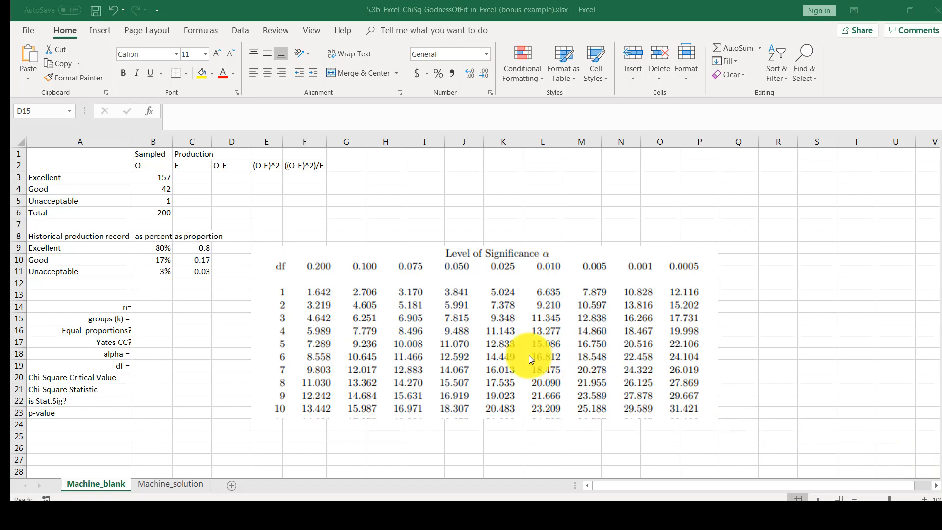
Review the quality categories, the sampled counts with their total, and the historical production percentages.
{"action": "left_click", "coordinate": [185, 211]}
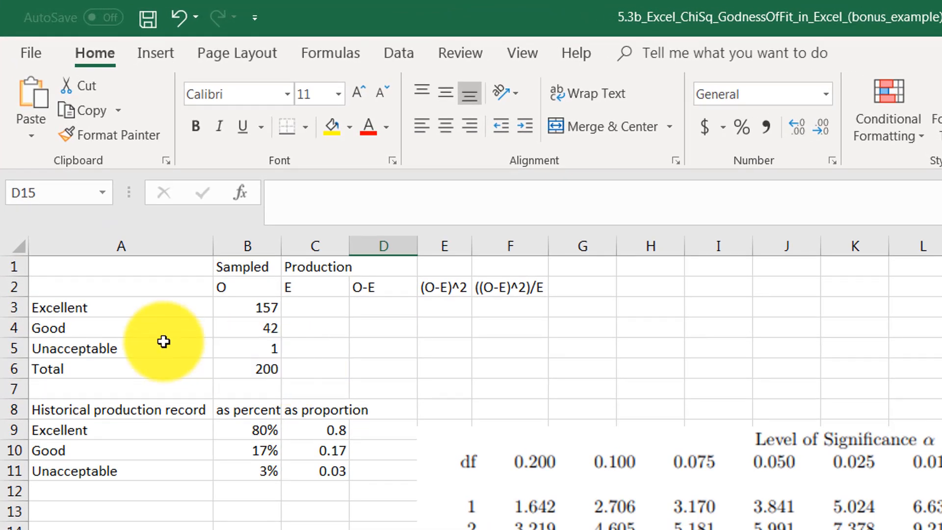
{"action": "left_click_drag", "start_coordinate": [120, 316], "coordinate": [116, 346]}
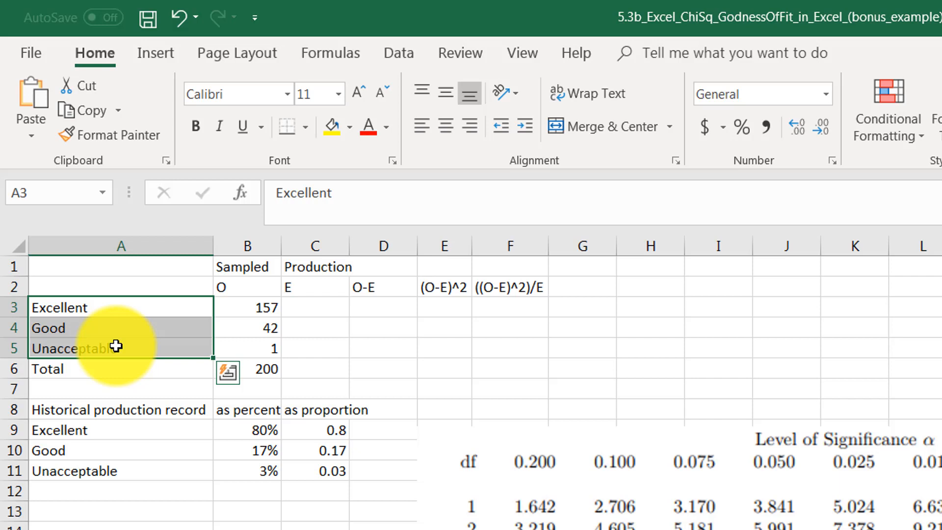
{"action": "left_click", "coordinate": [106, 369]}
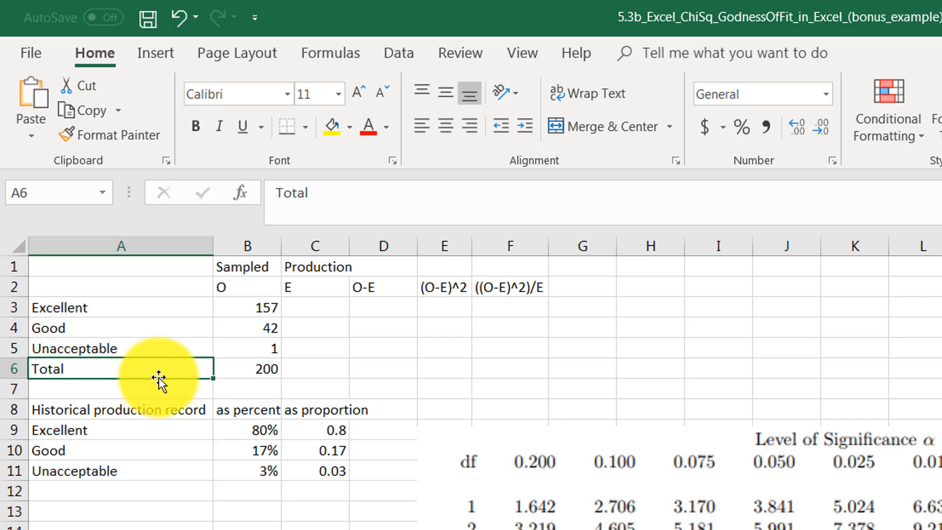
{"action": "left_click", "coordinate": [233, 373]}
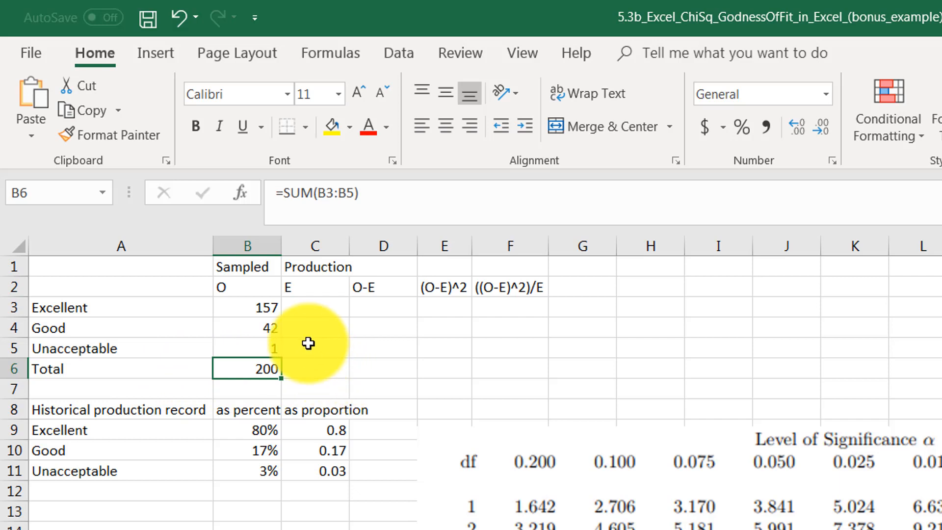
{"action": "left_click", "coordinate": [271, 303]}
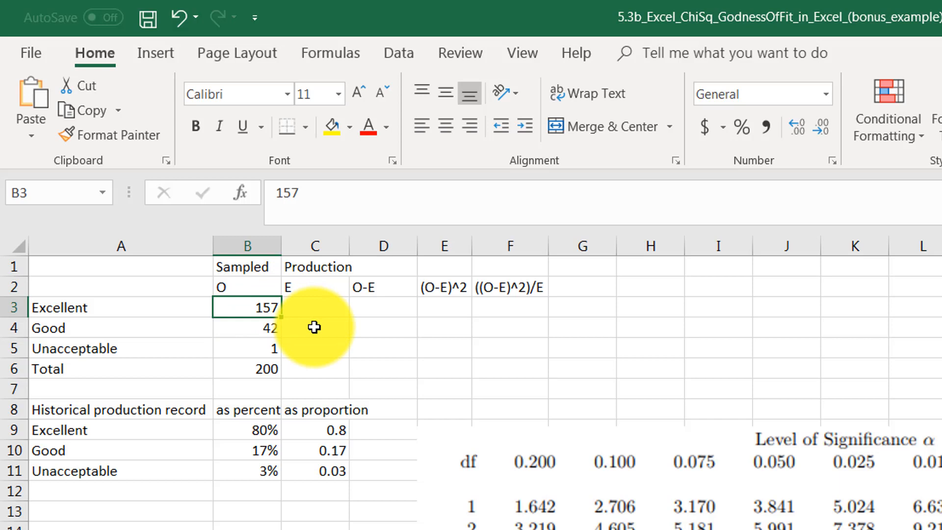
{"action": "key", "text": "Down"}
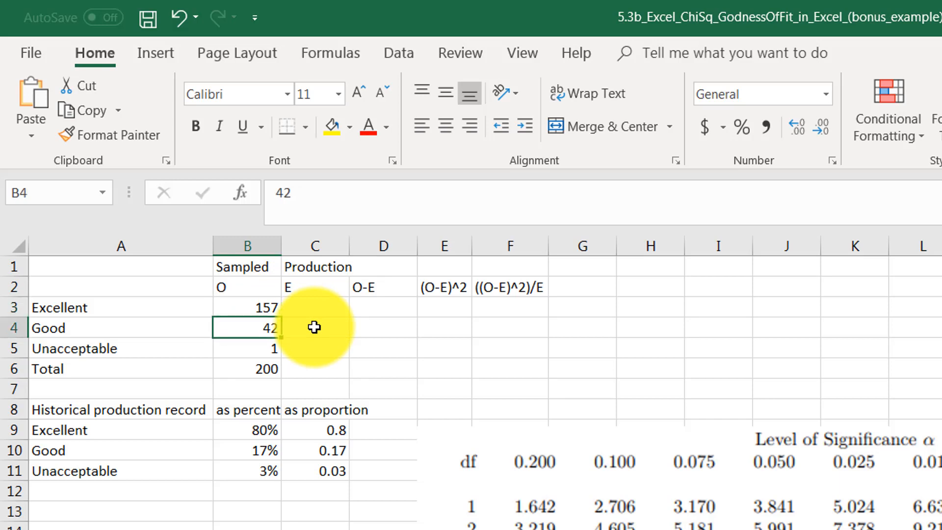
{"action": "key", "text": "Down"}
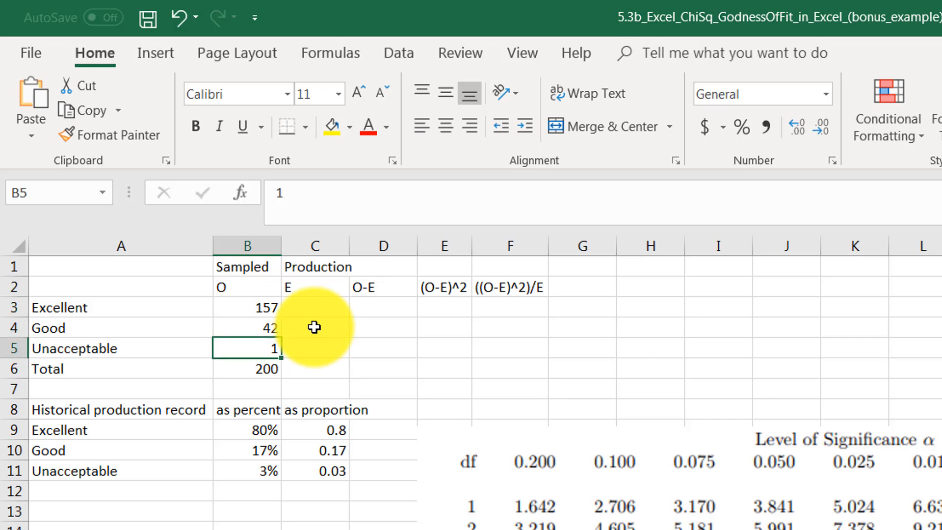
{"action": "left_click", "coordinate": [245, 424]}
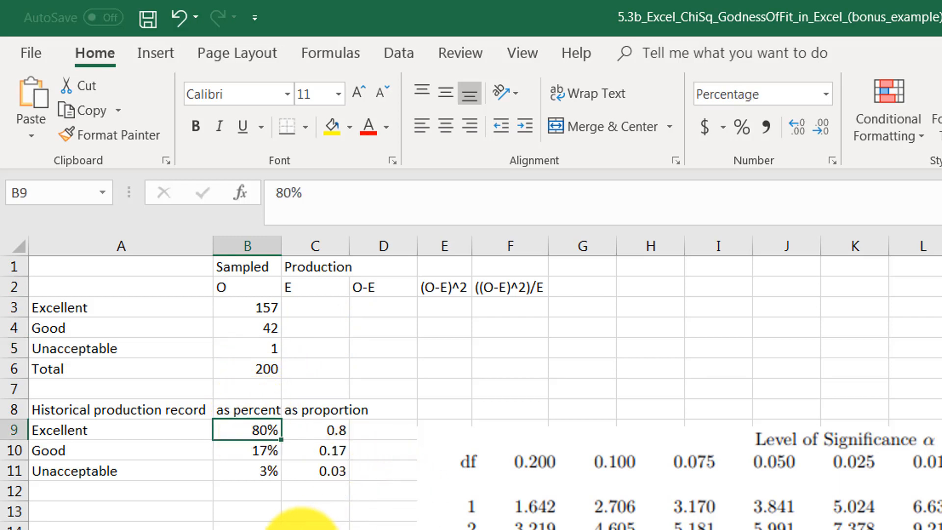
{"action": "key", "text": "Down"}
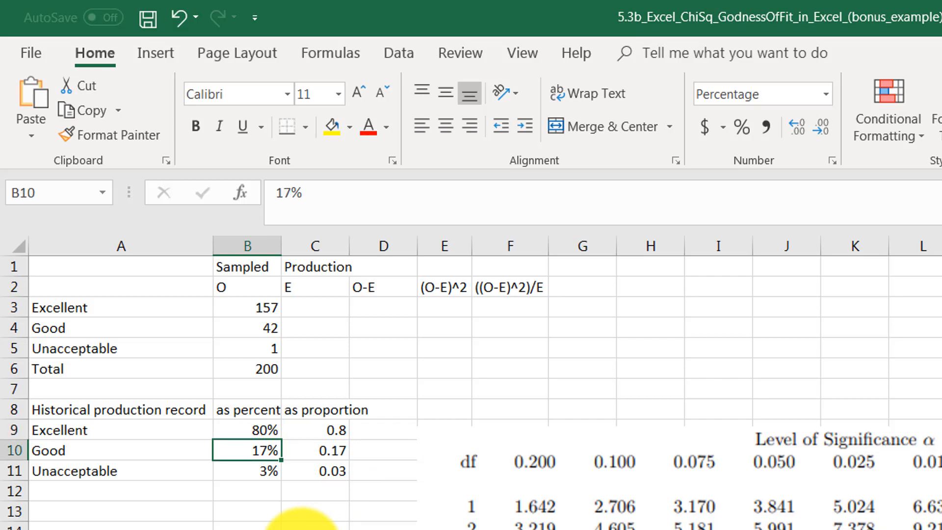
{"action": "key", "text": "Down"}
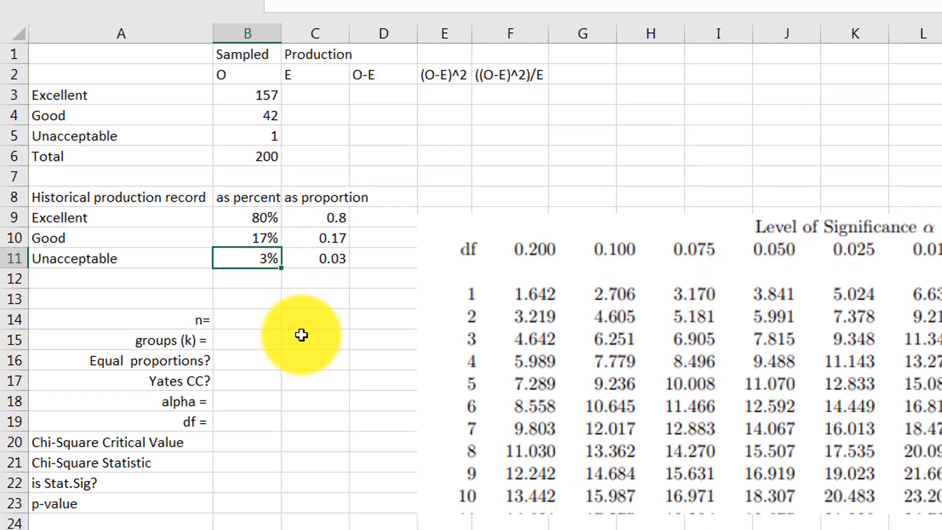
Calculate n in B14 by summing the sampled counts with =SUM(B3:B5).
{"action": "left_click", "coordinate": [248, 319]}
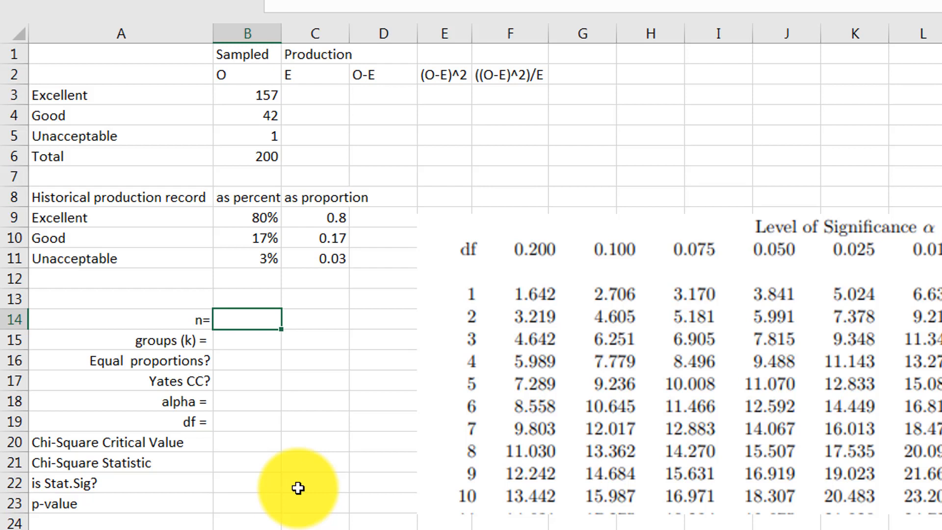
{"action": "type", "text": "=sum("}
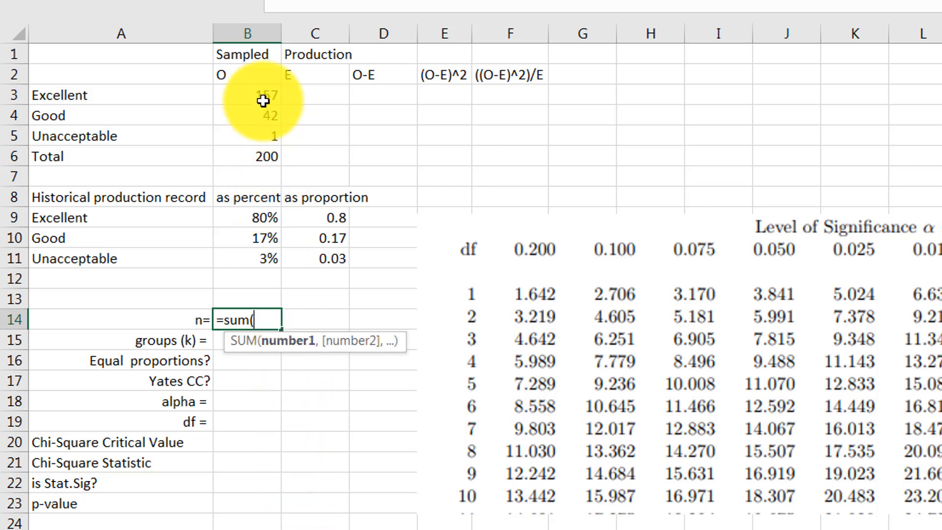
{"action": "left_click_drag", "start_coordinate": [264, 100], "coordinate": [260, 136]}
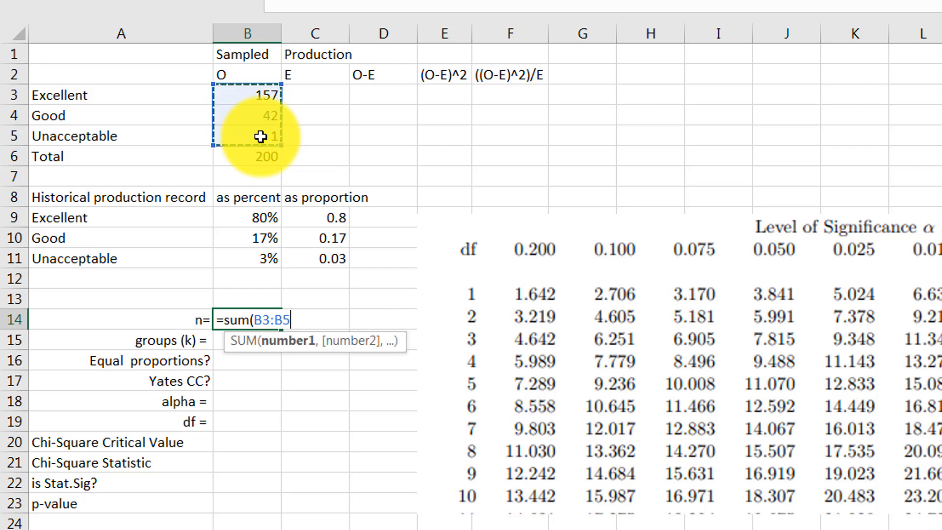
{"action": "type", "text": ")"}
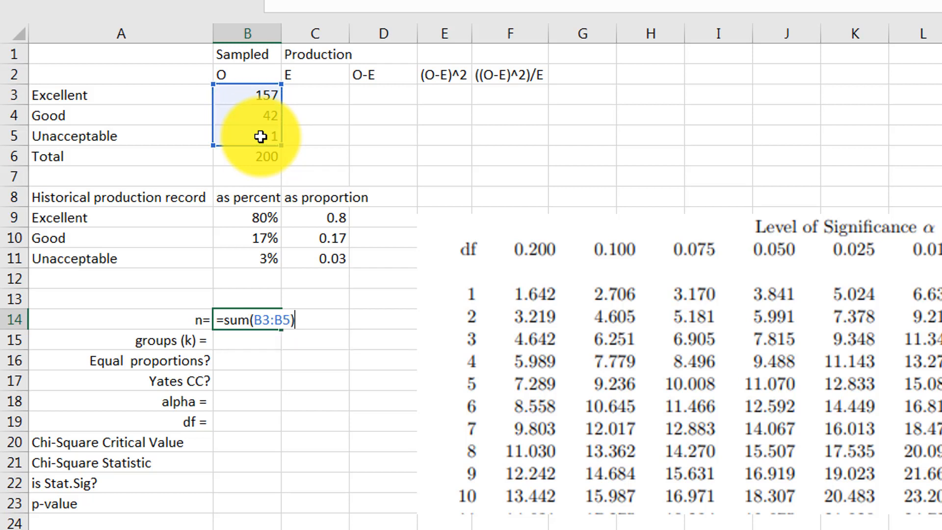
{"action": "key", "text": "Return"}
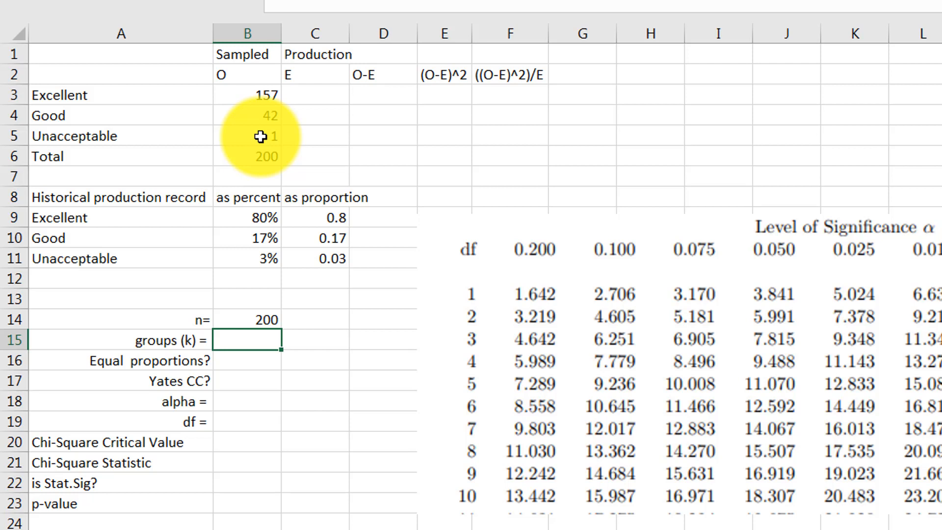
Count the groups (k) in B15 with =COUNTA(A3:A5) and answer "no" for Equal proportions in B16.
{"action": "type", "text": "=counta("}
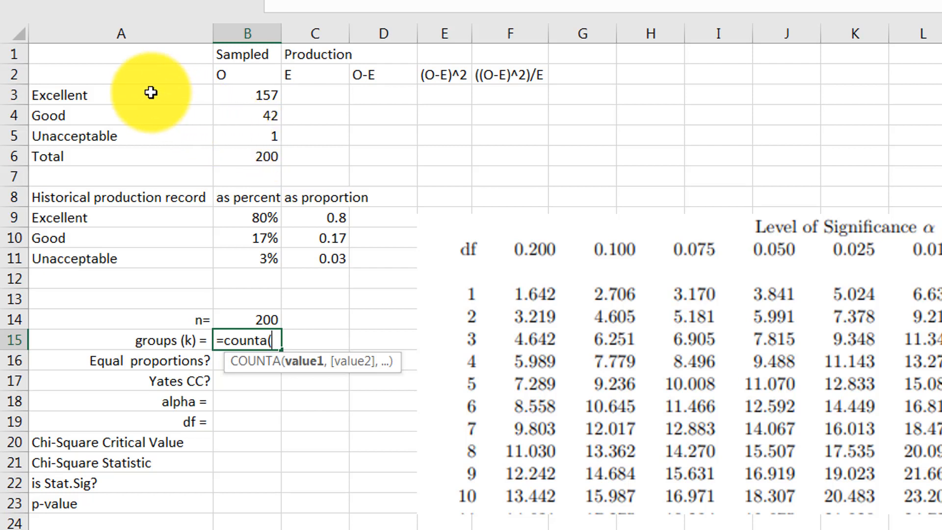
{"action": "left_click_drag", "start_coordinate": [151, 92], "coordinate": [148, 131]}
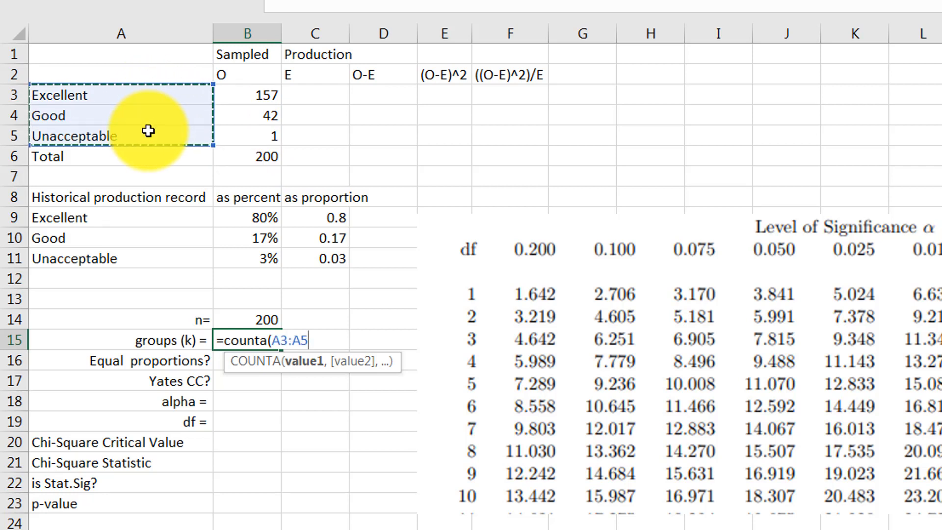
{"action": "type", "text": ")"}
{"action": "key", "text": "Return"}
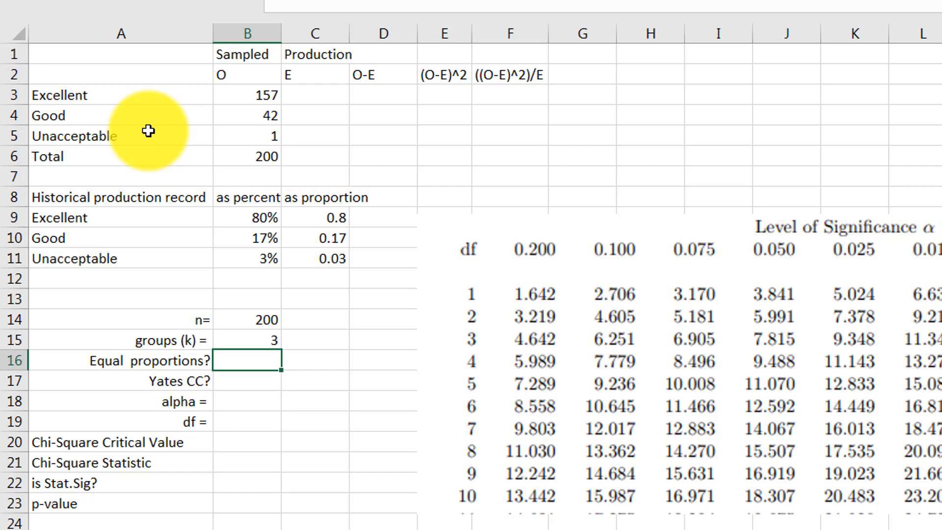
{"action": "type", "text": "no"}
{"action": "key", "text": "Return"}
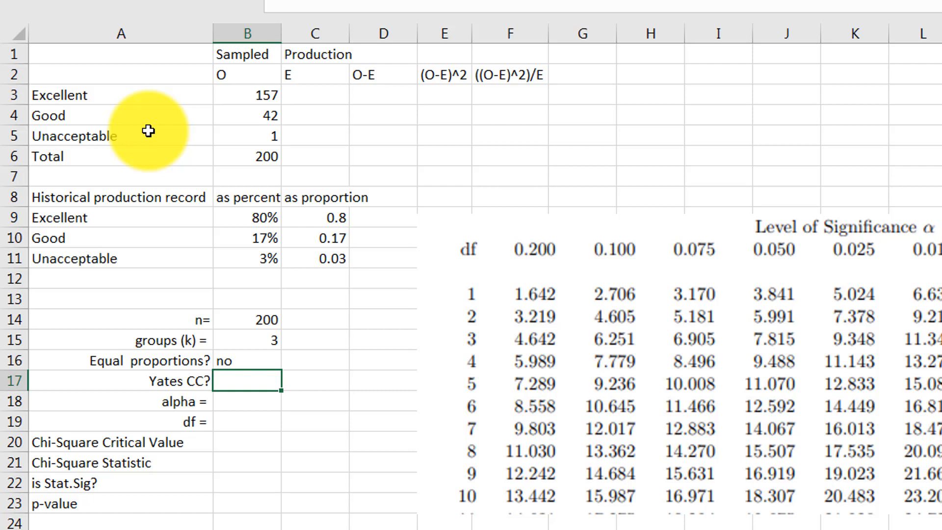
Calculate the degrees of freedom in B19 with the formula =B15-1.
{"action": "key", "text": "Down"}
{"action": "key", "text": "Down"}
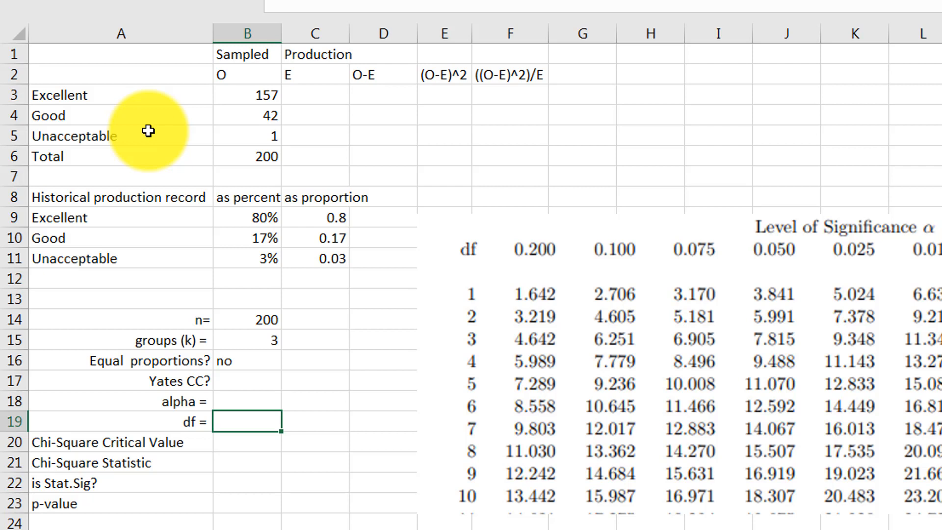
{"action": "type", "text": "="}
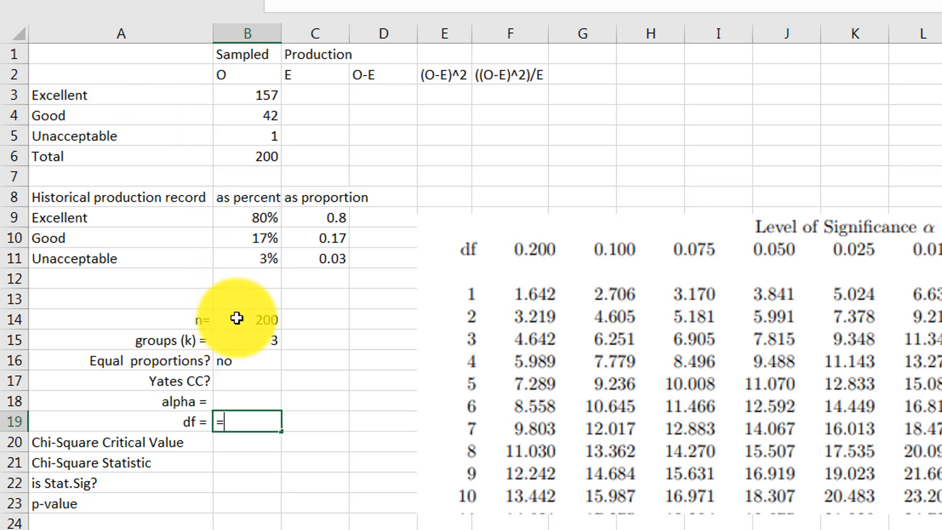
{"action": "left_click", "coordinate": [239, 337]}
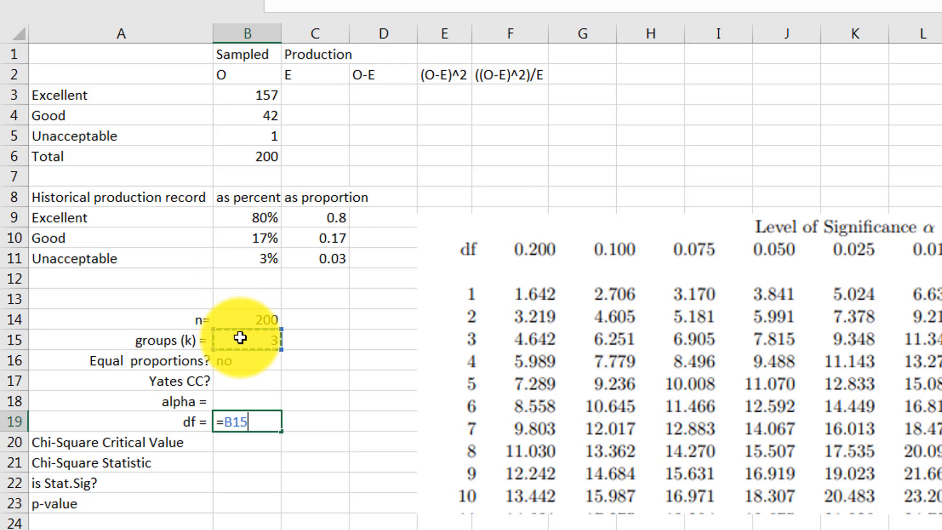
{"action": "type", "text": "-1"}
{"action": "key", "text": "Return"}
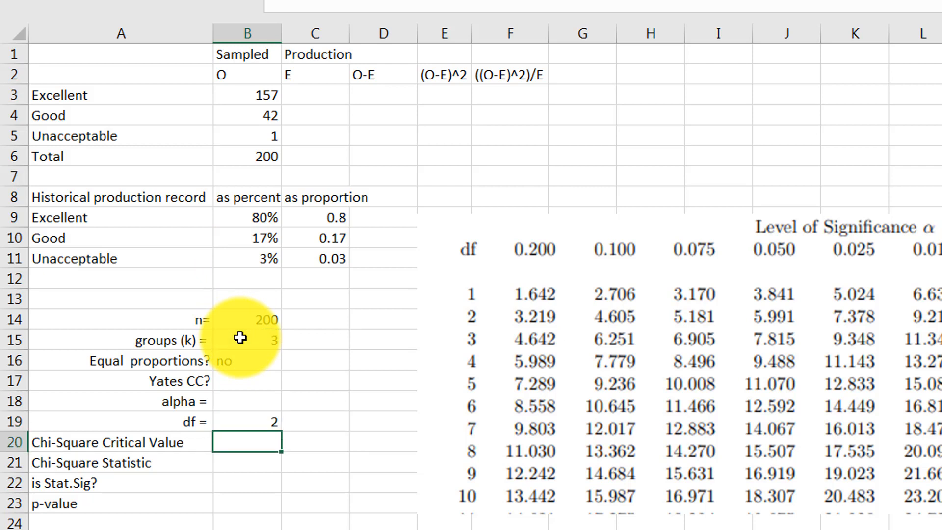
Set the alpha value in B18 to 0.05.
{"action": "key", "text": "Up"}
{"action": "key", "text": "Up"}
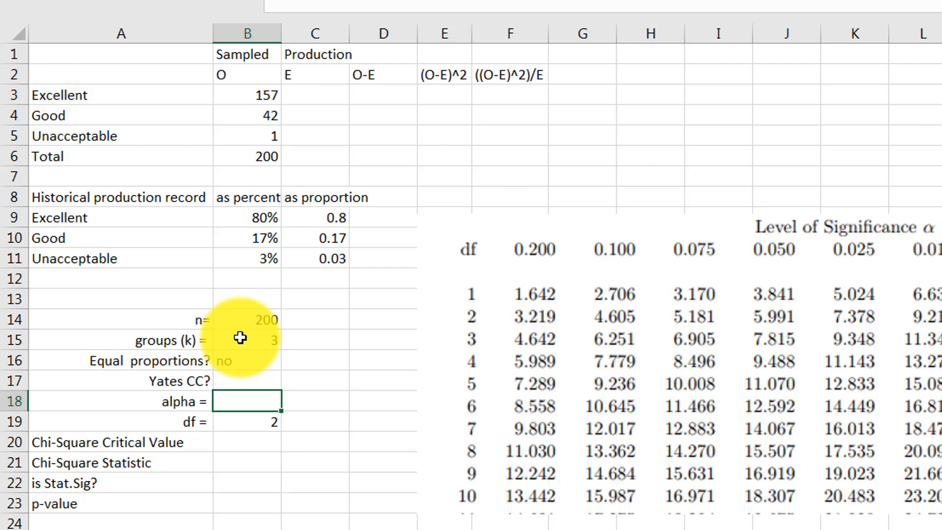
{"action": "type", "text": "0.05"}
{"action": "key", "text": "Return"}
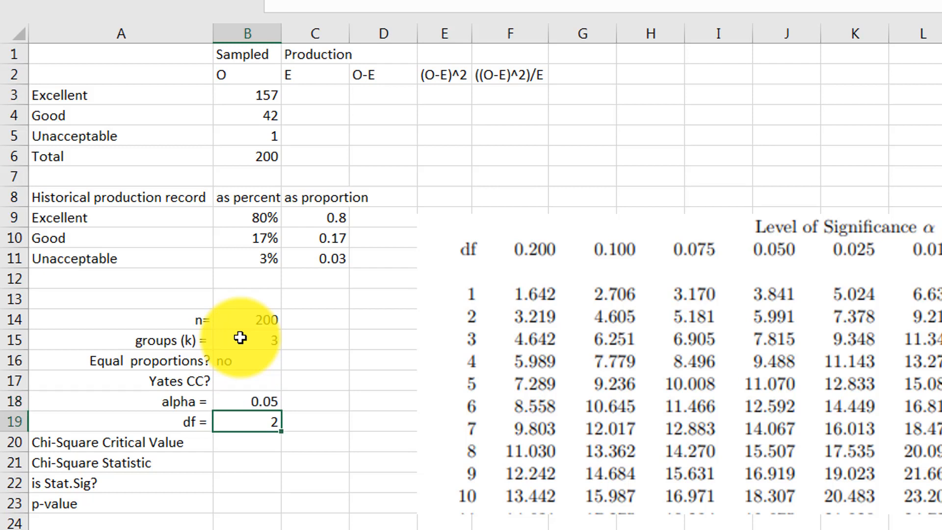
Answer "no" for the Yates CC question in B17.
{"action": "key", "text": "Up"}
{"action": "key", "text": "Up"}
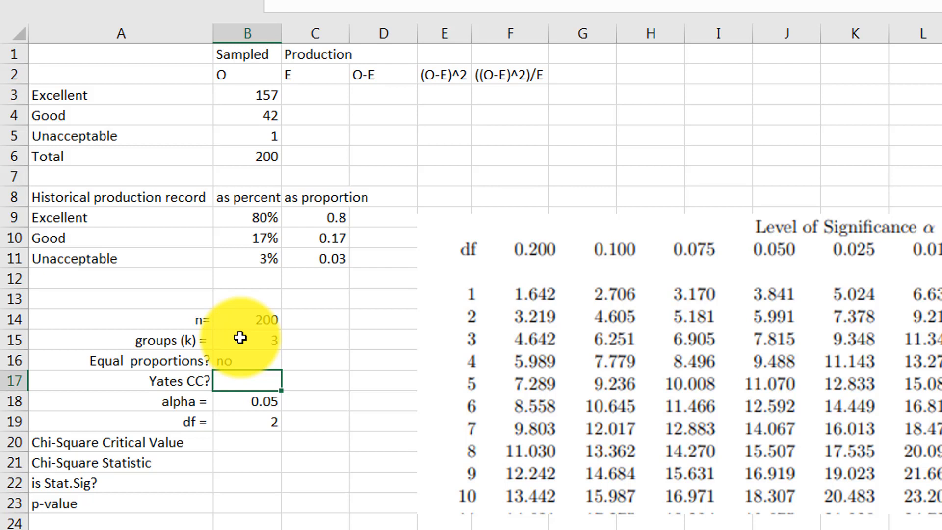
{"action": "type", "text": "no"}
{"action": "key", "text": "Return"}
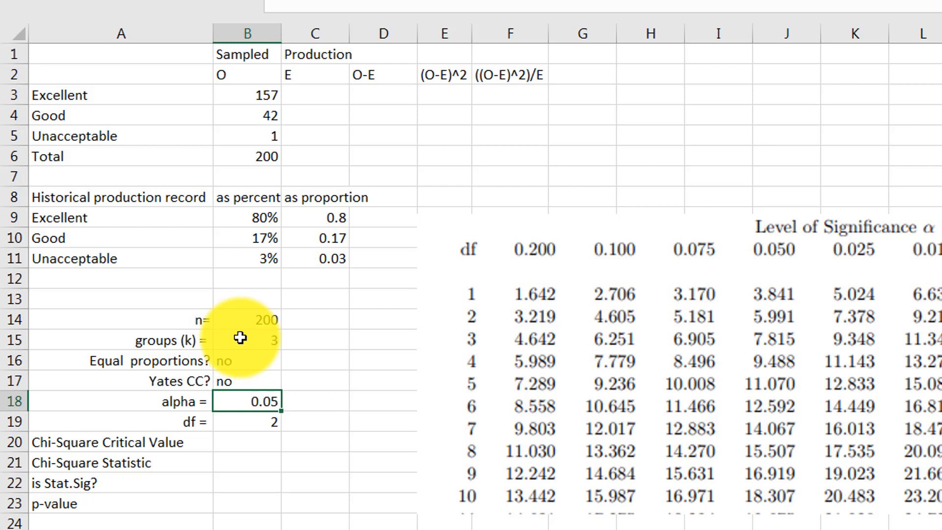
Draw an unfilled red rectangle around the 0.050 column of the critical value table and give it a 3 pt outline.
{"action": "key", "text": "Down"}
{"action": "key", "text": "Down"}
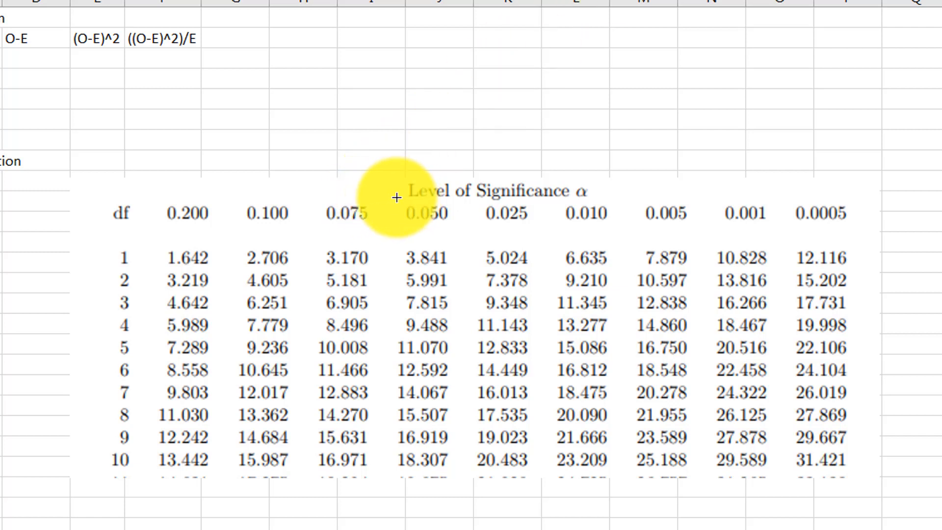
{"action": "mouse_move", "coordinate": [390, 196]}
{"action": "left_mouse_down"}
{"action": "mouse_move", "coordinate": [451, 231]}
{"action": "mouse_move", "coordinate": [465, 476]}
{"action": "left_mouse_up"}
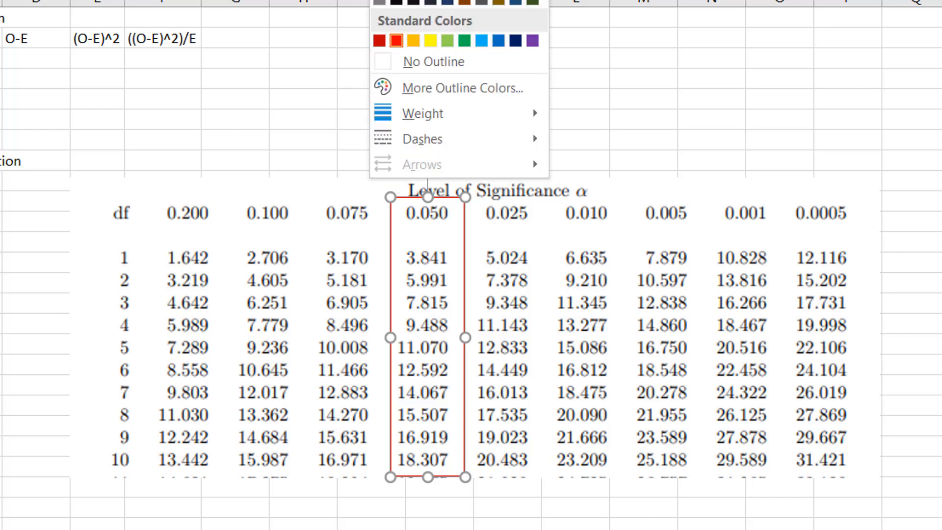
{"action": "mouse_move", "coordinate": [506, 115]}
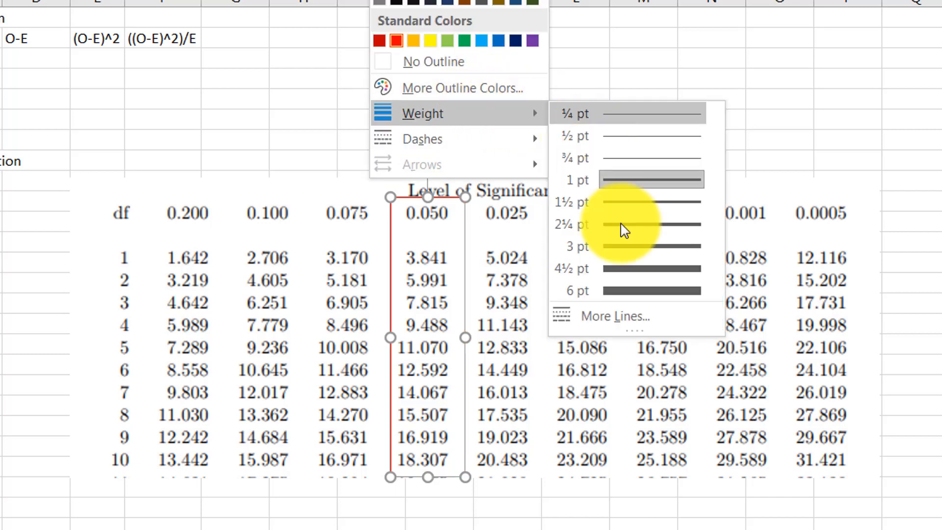
{"action": "left_click", "coordinate": [629, 245]}
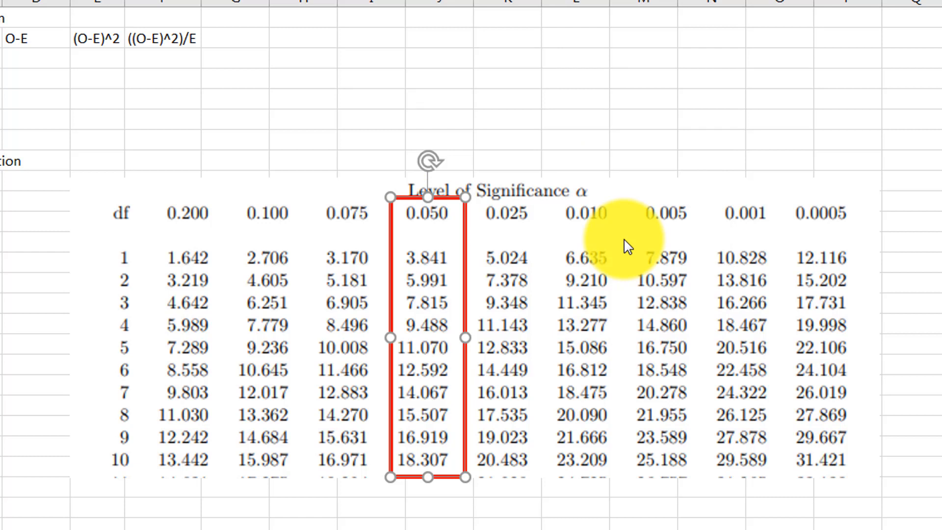
Paste a copy of the red rectangle and reshape it to frame the df 2 row of the critical value table.
{"action": "key", "text": "ctrl+v"}
{"action": "left_click_drag", "start_coordinate": [481, 273], "coordinate": [185, 325]}
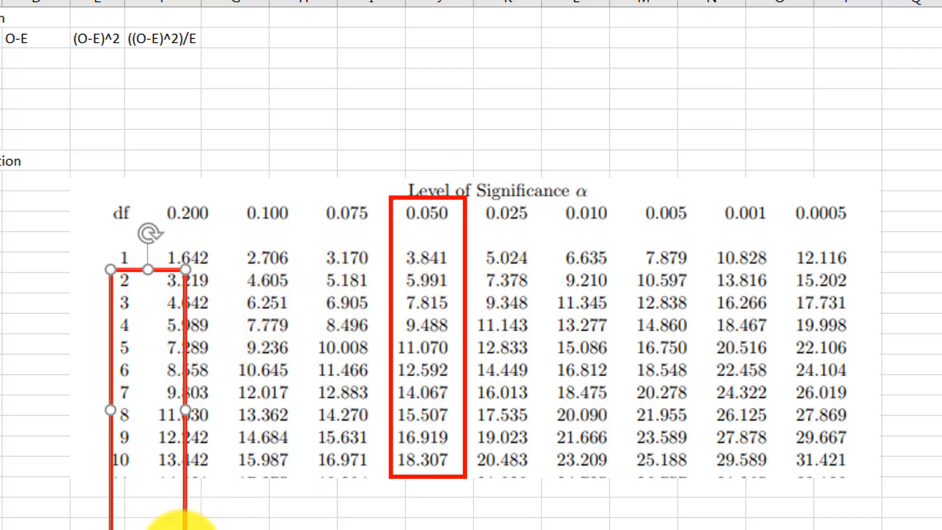
{"action": "left_click_drag", "start_coordinate": [182, 525], "coordinate": [854, 289]}
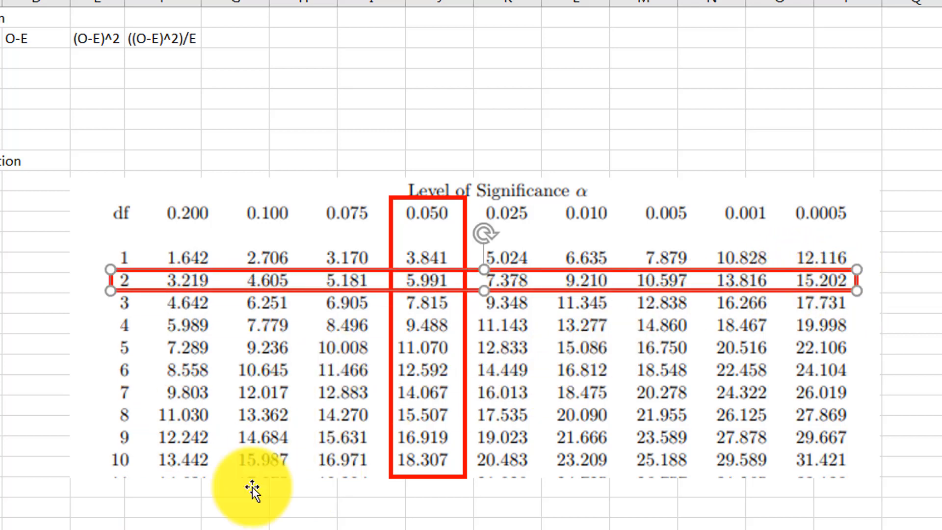
{"action": "left_click", "coordinate": [250, 526]}
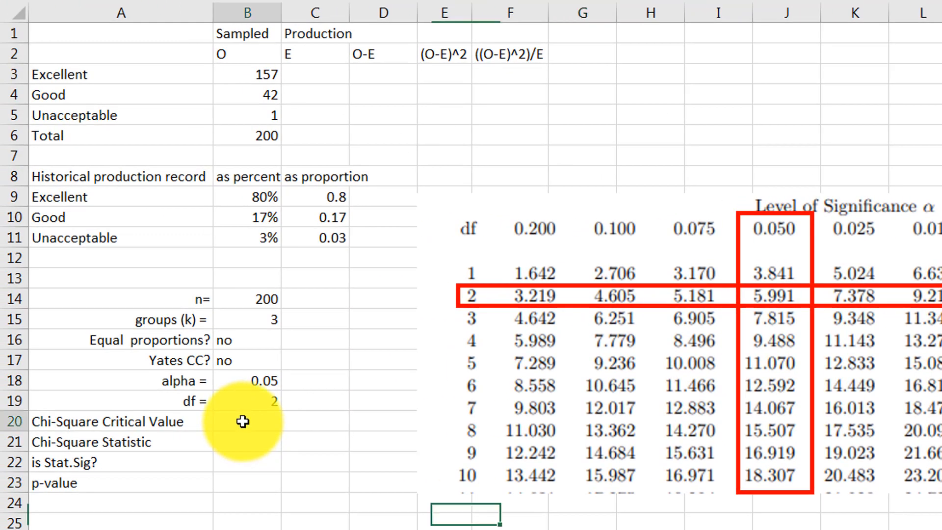
Enter the Chi-Square Critical Value 5.991 in B20.
{"action": "left_click", "coordinate": [243, 422]}
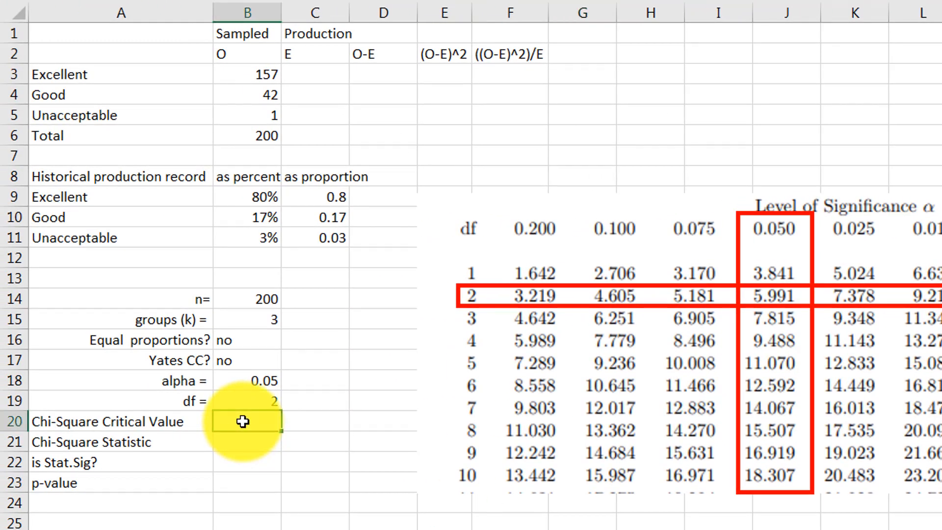
{"action": "type", "text": "5.991"}
{"action": "key", "text": "Return"}
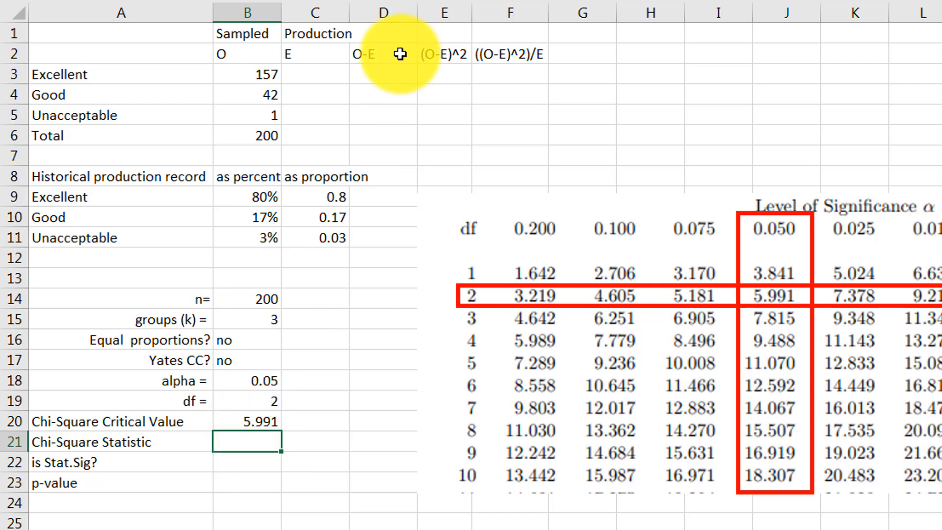
Calculate the expected Excellent count in C3 as the sample total times its historical percentage, =B6*B9.
{"action": "left_click", "coordinate": [321, 74]}
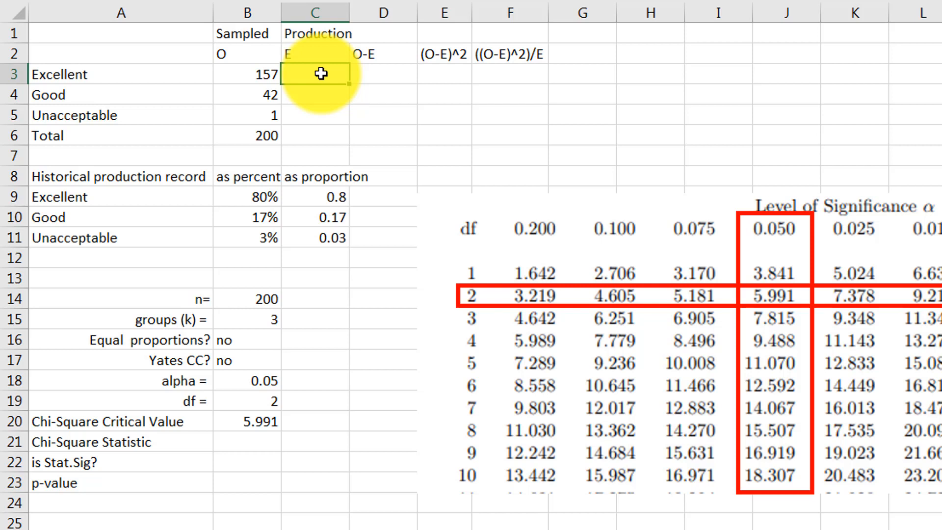
{"action": "type", "text": "="}
{"action": "left_click", "coordinate": [252, 132]}
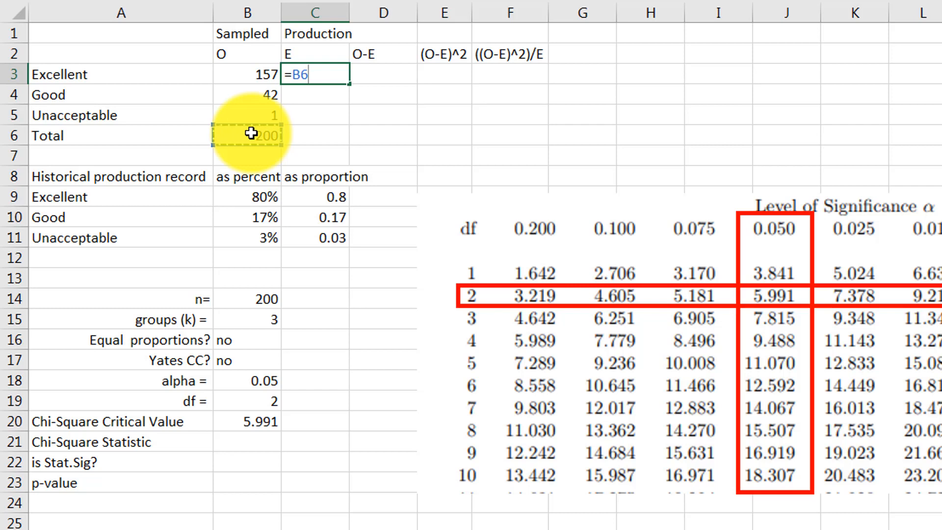
{"action": "type", "text": "*"}
{"action": "left_click", "coordinate": [227, 196]}
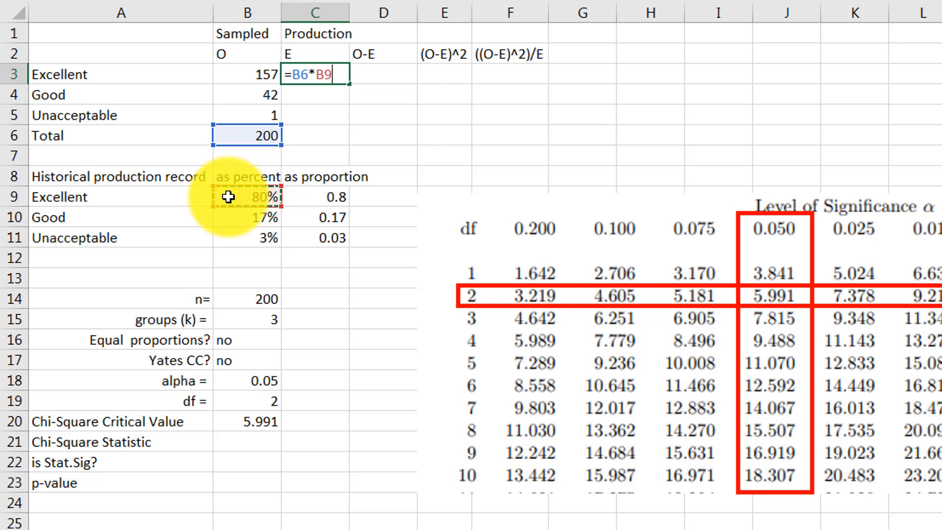
{"action": "key", "text": "Return"}
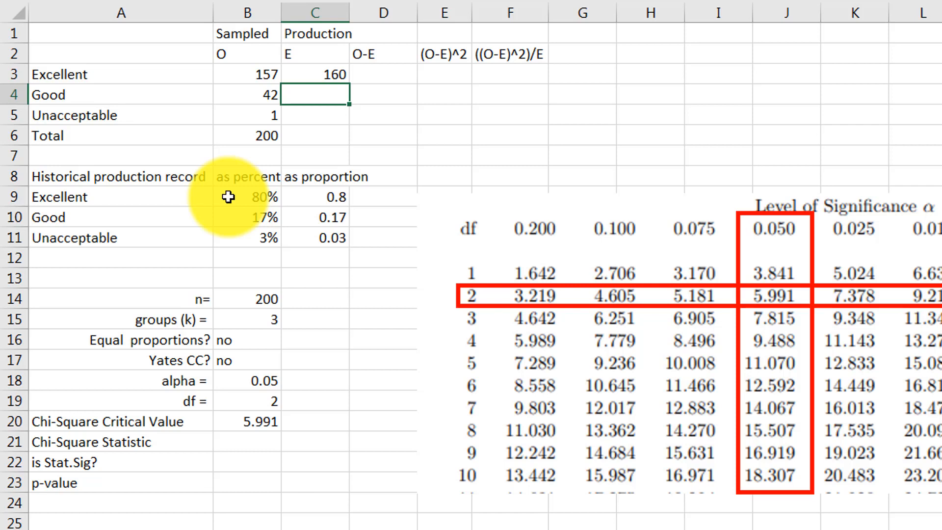
Calculate the expected Good count in C4 with the formula =B6*B10.
{"action": "type", "text": "="}
{"action": "left_click", "coordinate": [254, 131]}
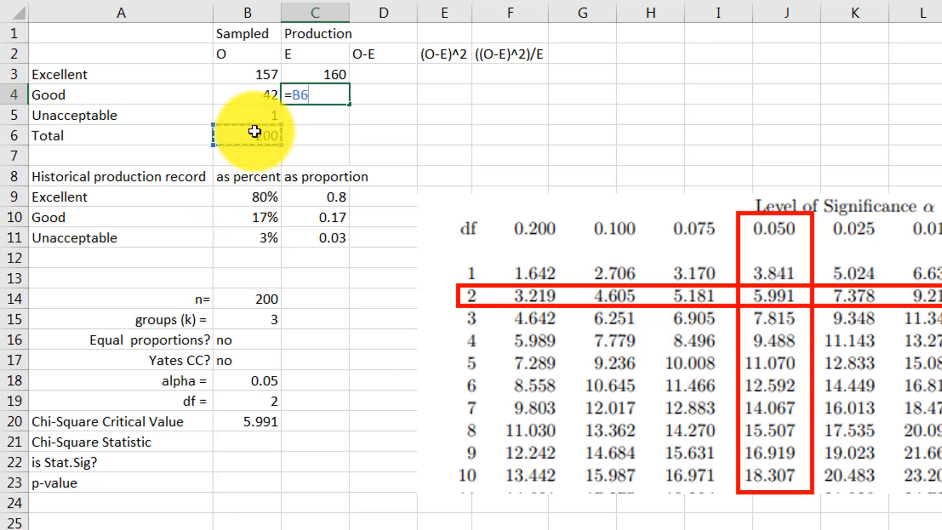
{"action": "type", "text": "*"}
{"action": "left_click", "coordinate": [260, 218]}
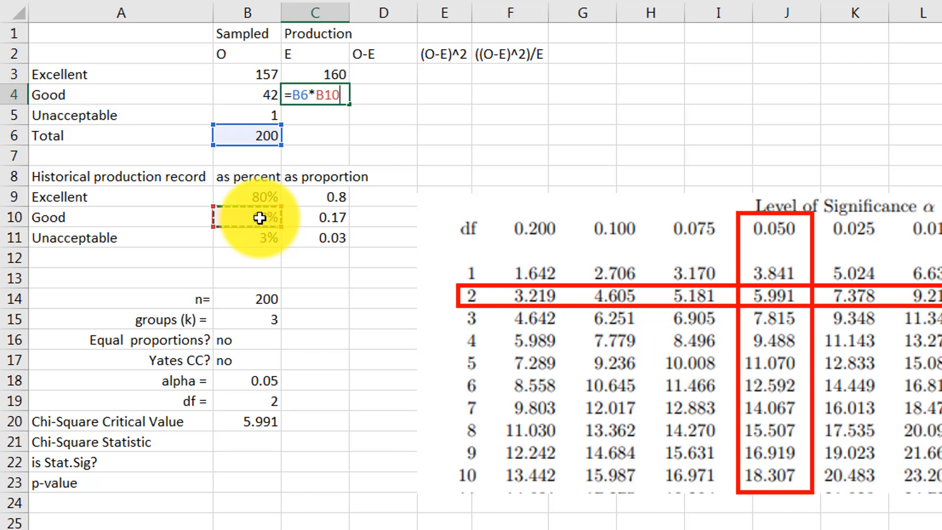
{"action": "key", "text": "Return"}
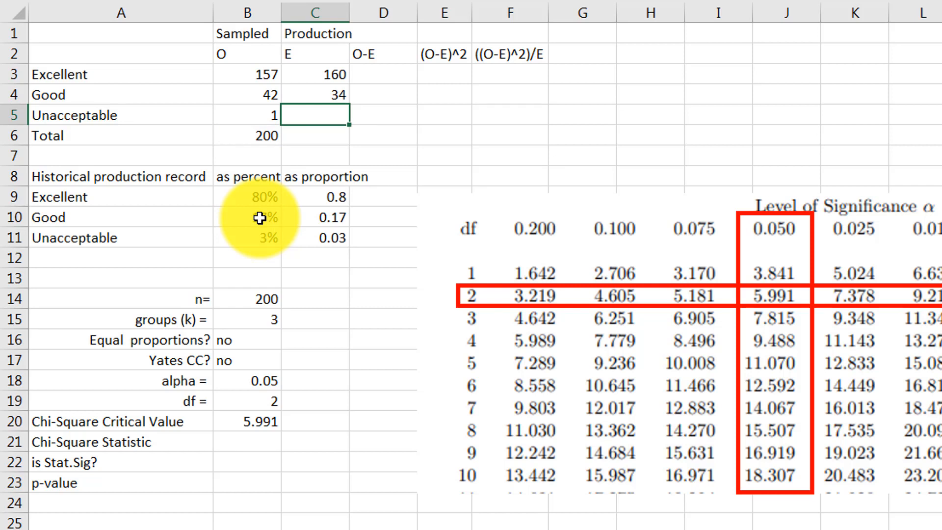
Calculate the expected Unacceptable count in C5 with the formula =B6*B11.
{"action": "type", "text": "="}
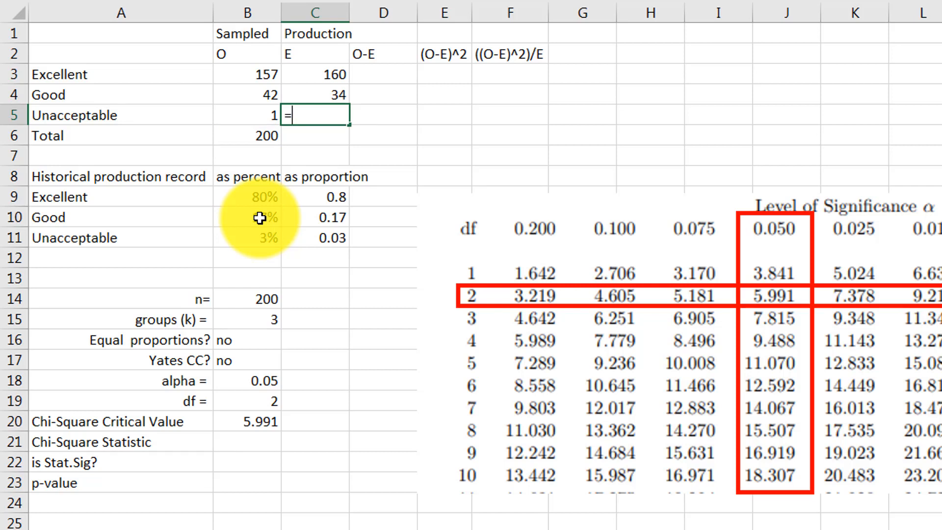
{"action": "left_click", "coordinate": [248, 139]}
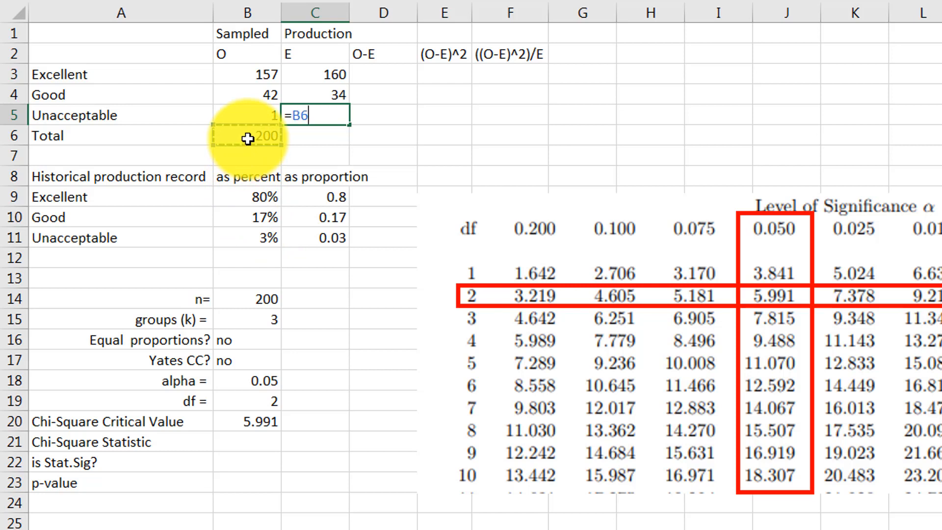
{"action": "type", "text": "*"}
{"action": "left_click", "coordinate": [252, 238]}
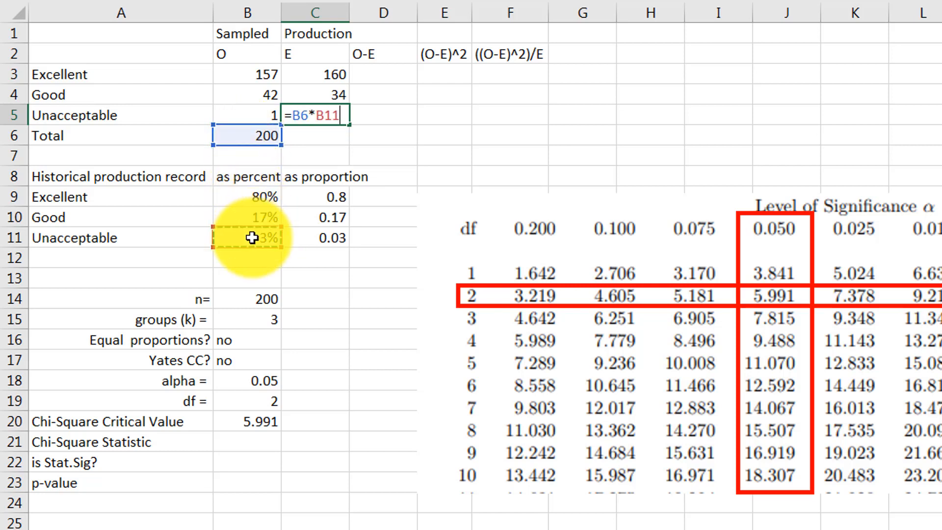
{"action": "key", "text": "ctrl+Return"}
{"action": "key", "text": "Down"}
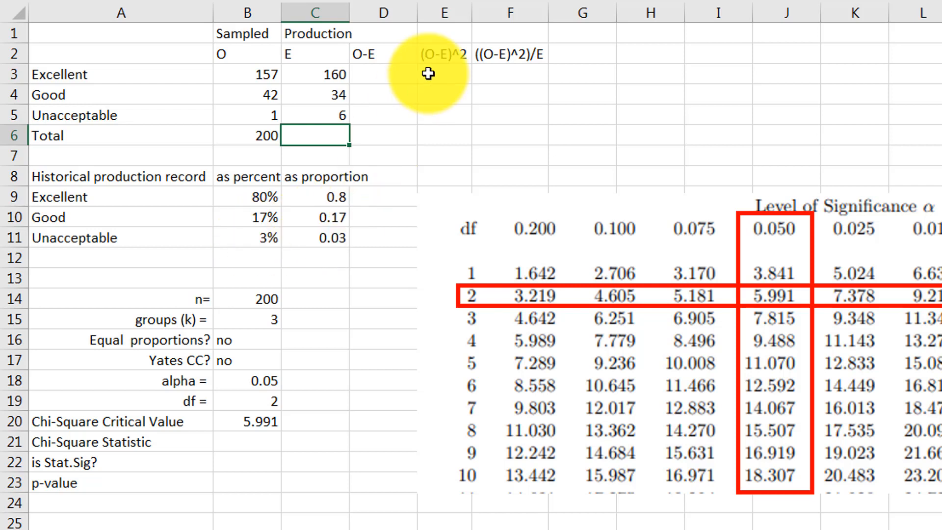
Compute the O-E difference in D3 with =B3-C3 and fill the formula down to D5.
{"action": "left_click", "coordinate": [395, 71]}
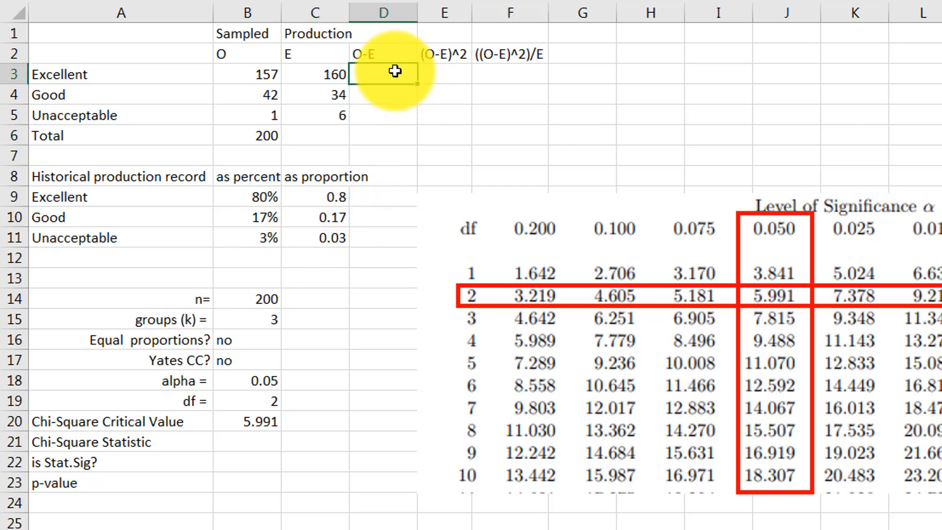
{"action": "type", "text": "="}
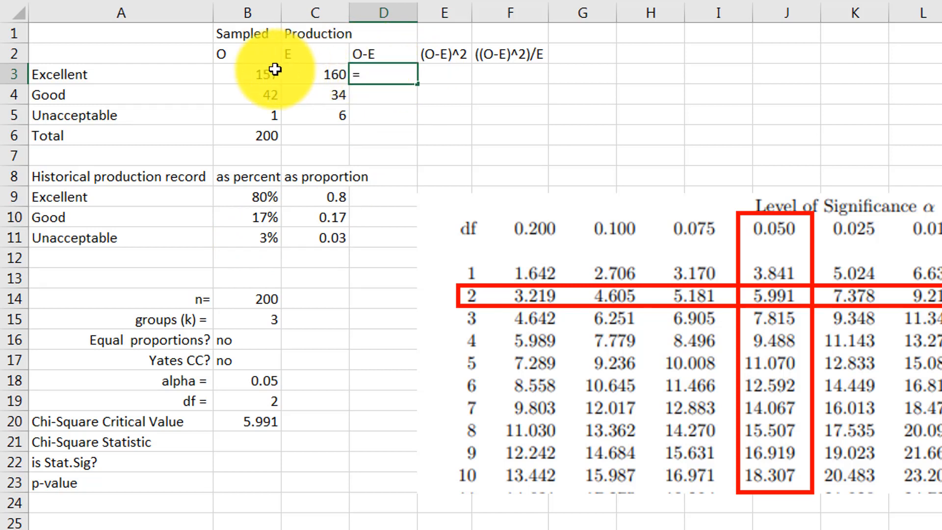
{"action": "left_click", "coordinate": [240, 75]}
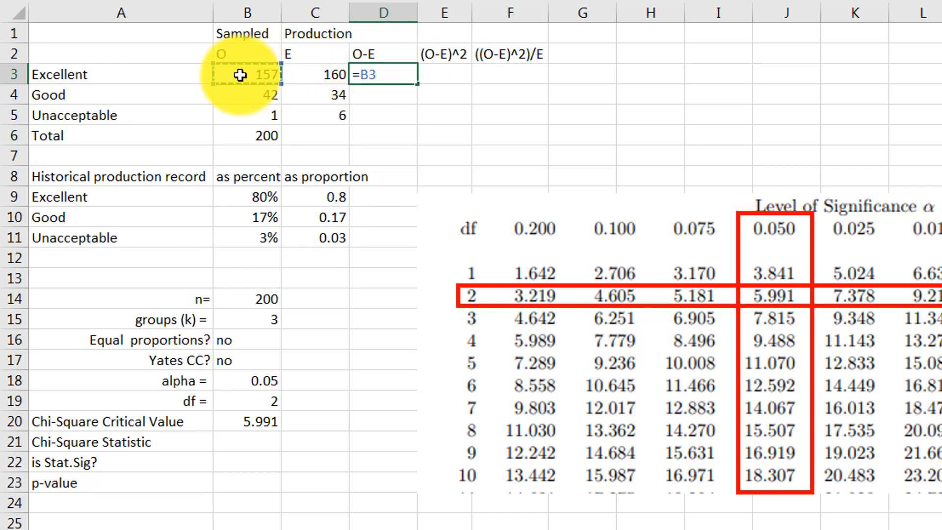
{"action": "type", "text": "-"}
{"action": "left_click", "coordinate": [309, 72]}
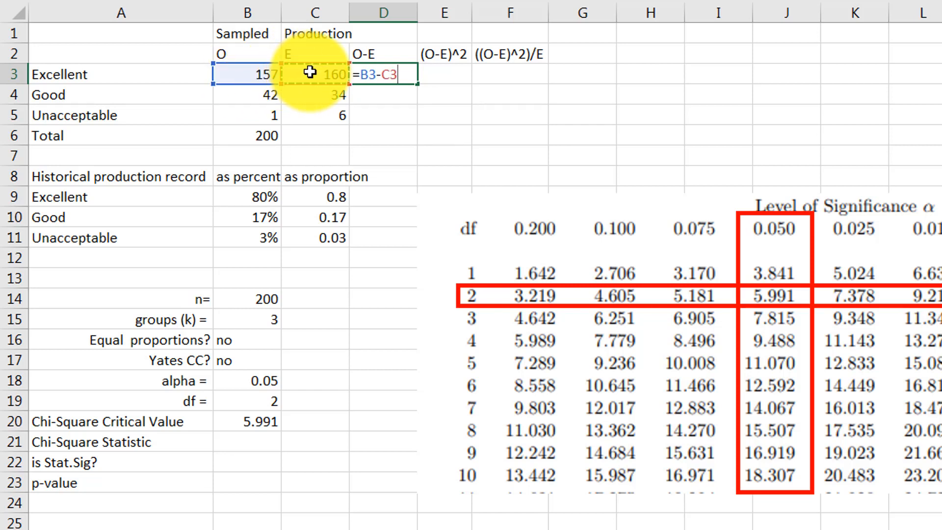
{"action": "key", "text": "Return"}
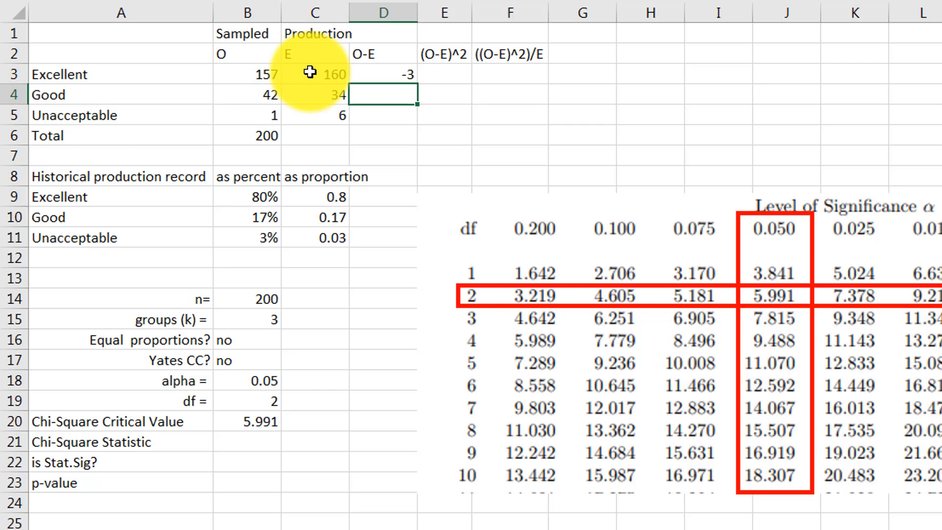
{"action": "left_click", "coordinate": [408, 75]}
{"action": "left_click_drag", "start_coordinate": [418, 86], "coordinate": [411, 124]}
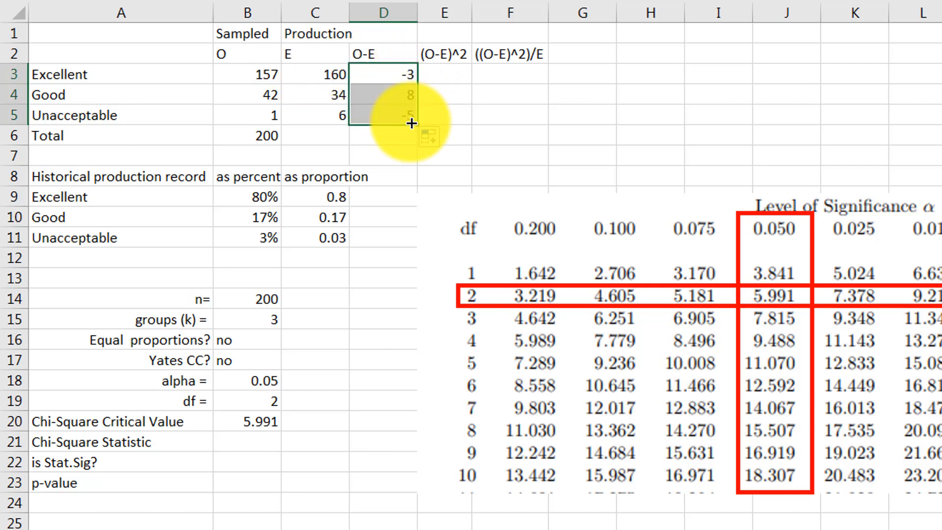
Square the O-E difference in E3 with =D3^2 and fill the formula down to E5.
{"action": "left_click", "coordinate": [441, 75]}
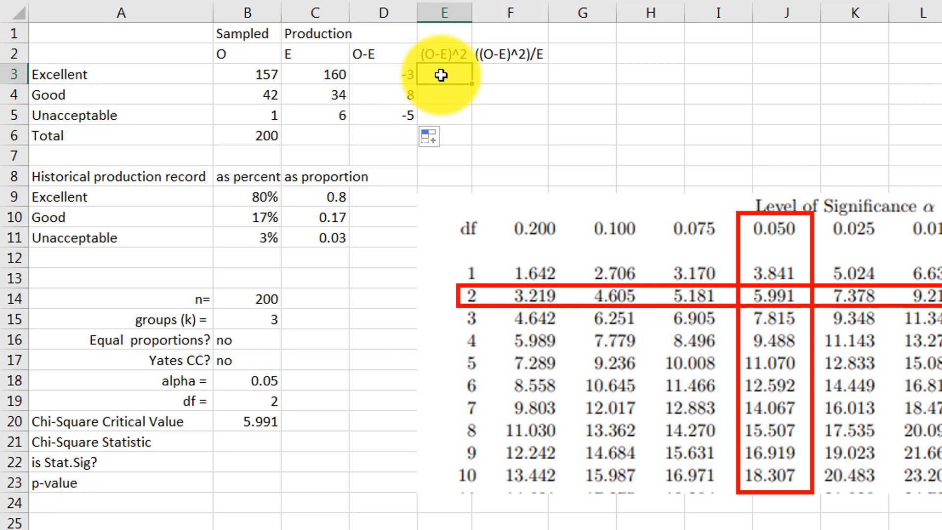
{"action": "type", "text": "="}
{"action": "left_click", "coordinate": [394, 74]}
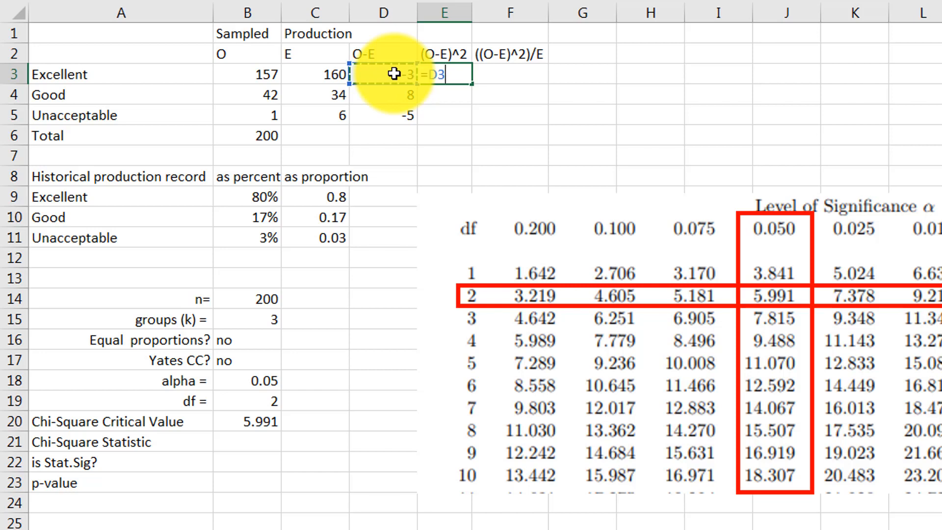
{"action": "type", "text": "^2"}
{"action": "key", "text": "Return"}
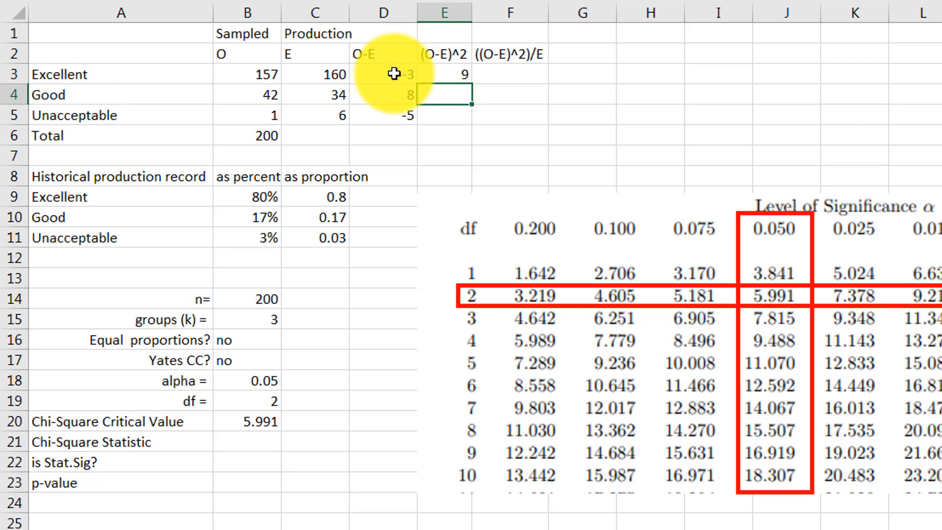
{"action": "left_click", "coordinate": [459, 74]}
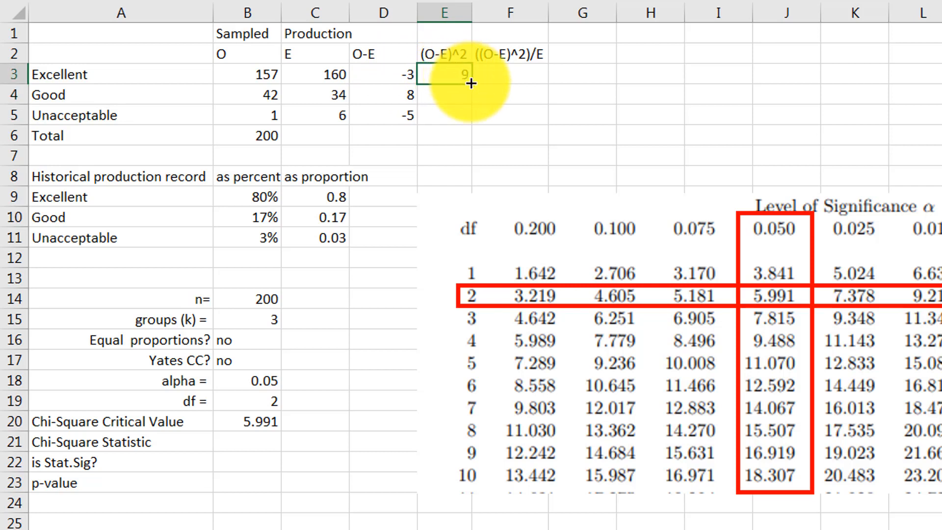
{"action": "left_click_drag", "start_coordinate": [471, 84], "coordinate": [470, 121]}
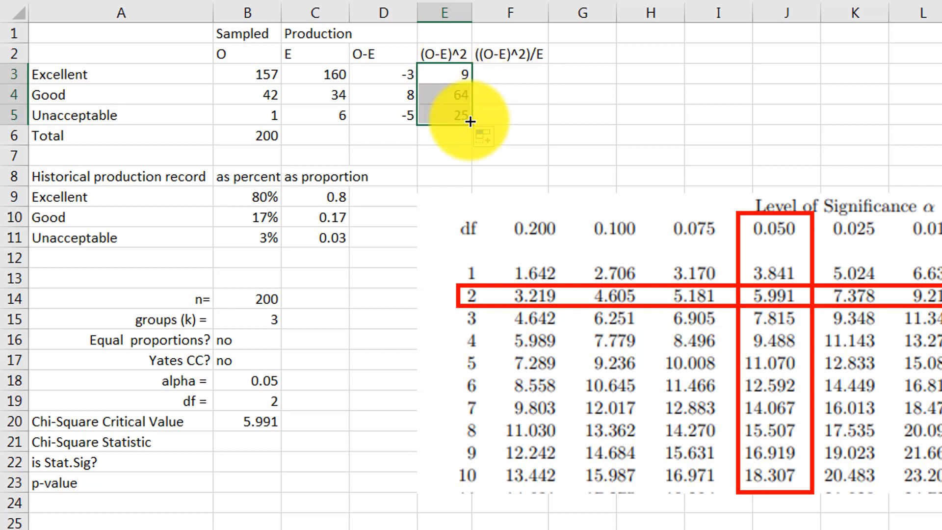
{"action": "left_click", "coordinate": [463, 94]}
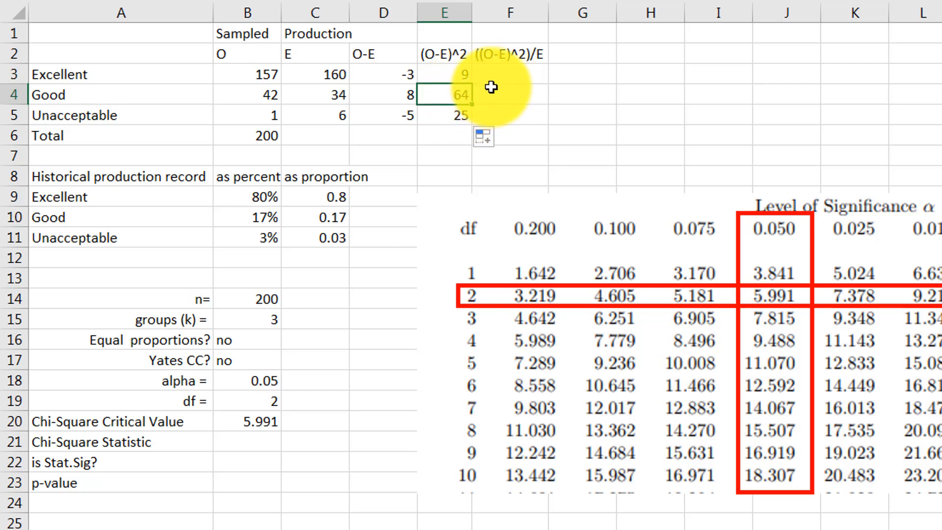
Divide the squared difference by the expected count in F3 with =E3/C3 and fill the formula down to F5.
{"action": "left_click", "coordinate": [504, 75]}
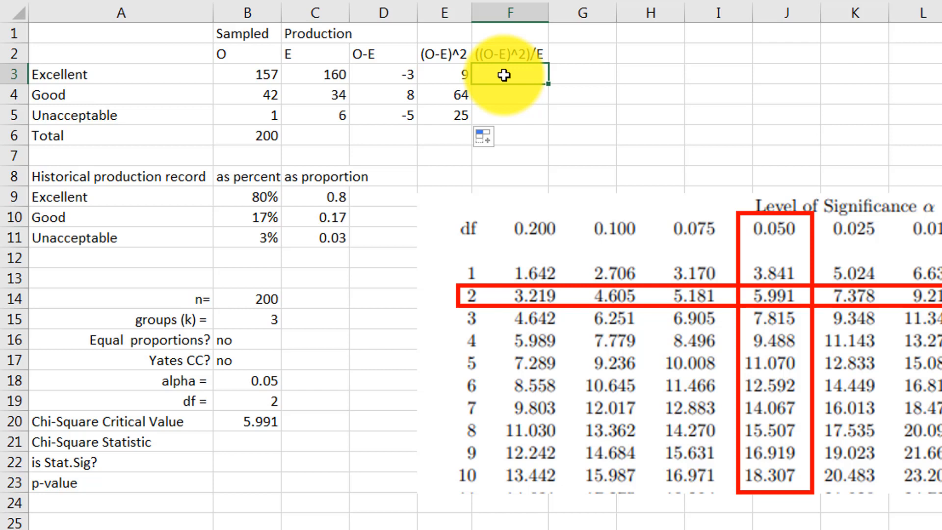
{"action": "type", "text": "="}
{"action": "left_click", "coordinate": [458, 71]}
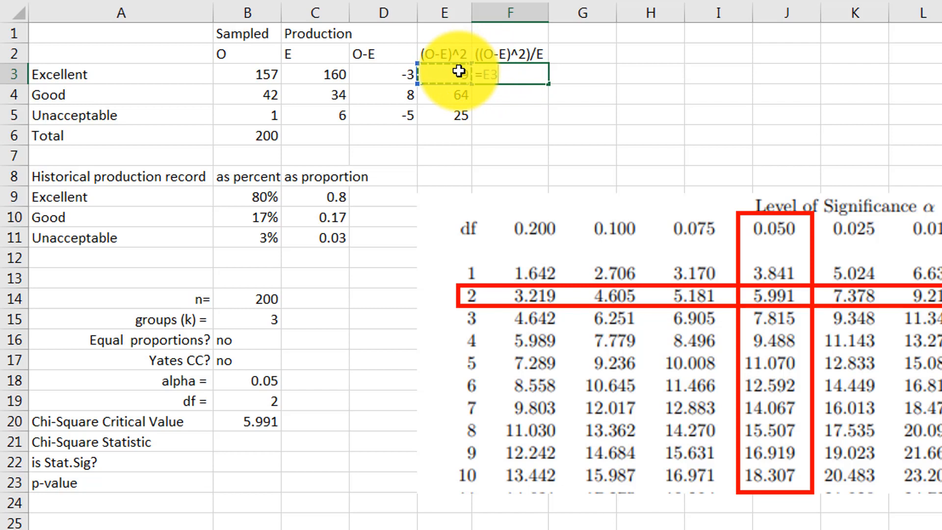
{"action": "type", "text": "/"}
{"action": "left_click", "coordinate": [333, 74]}
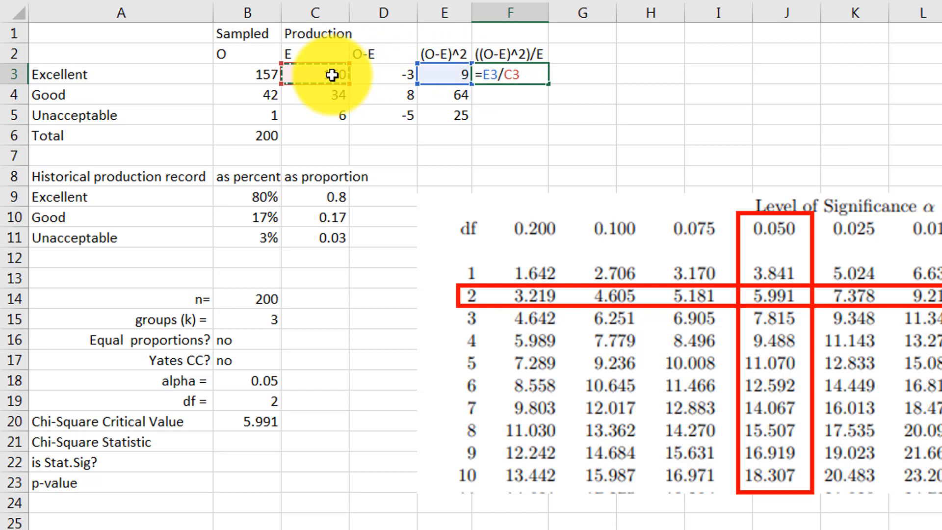
{"action": "key", "text": "Return"}
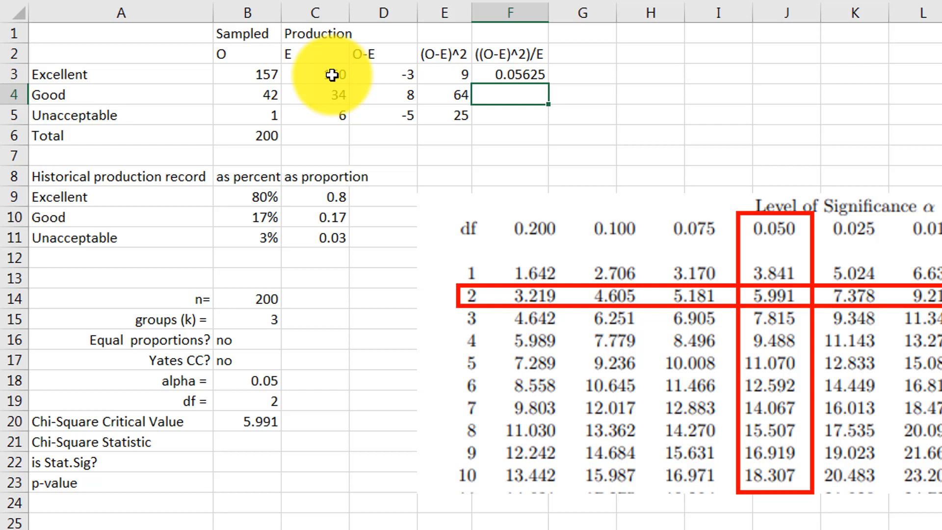
{"action": "key", "text": "Up"}
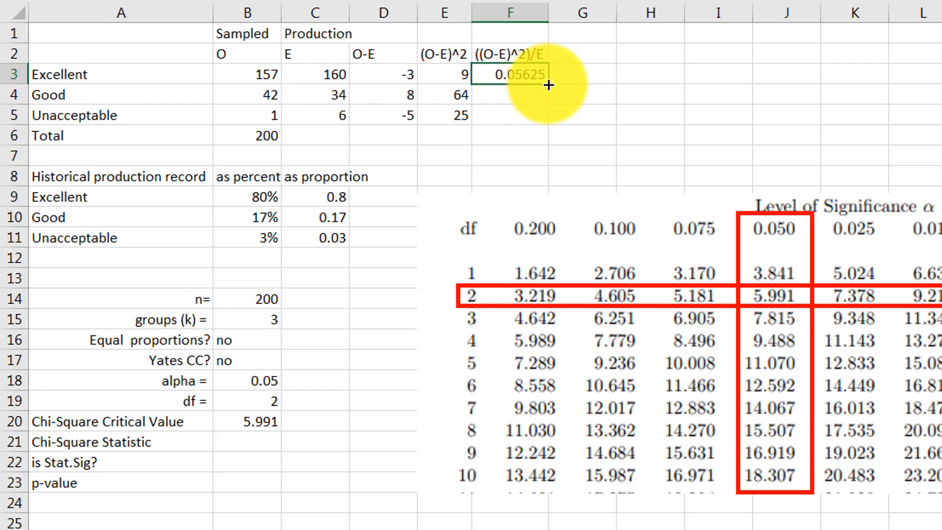
{"action": "left_click_drag", "start_coordinate": [547, 84], "coordinate": [546, 119]}
{"action": "left_click", "coordinate": [495, 132]}
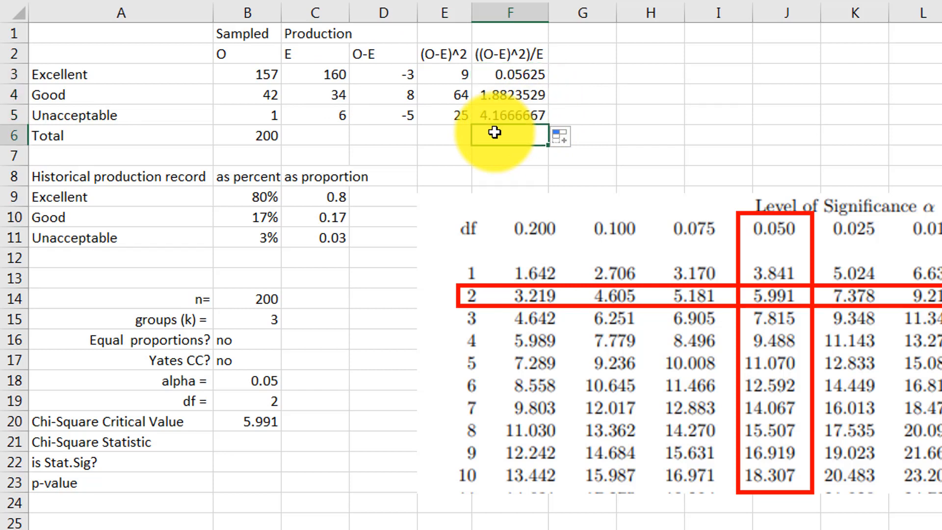
Calculate the Chi-Square Statistic in B21 with the formula =SUM(F3:F5).
{"action": "left_click", "coordinate": [244, 442]}
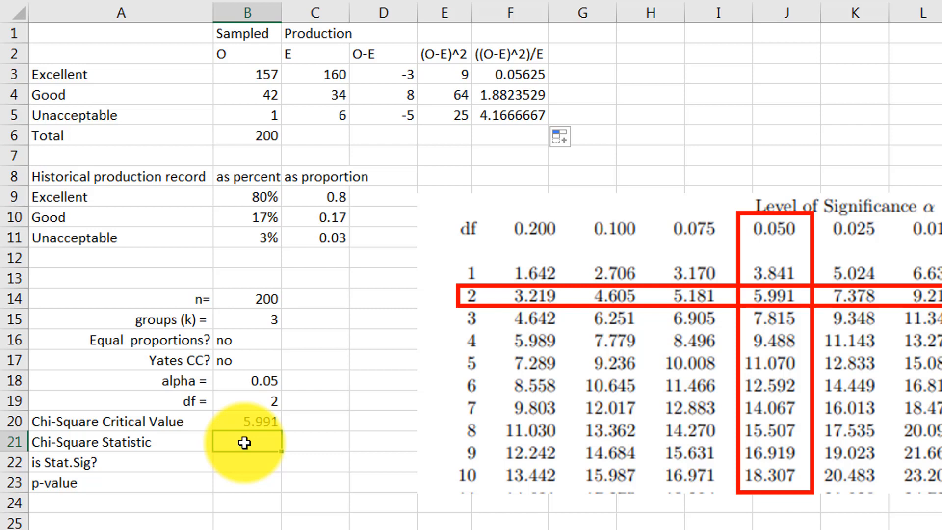
{"action": "type", "text": "=sum("}
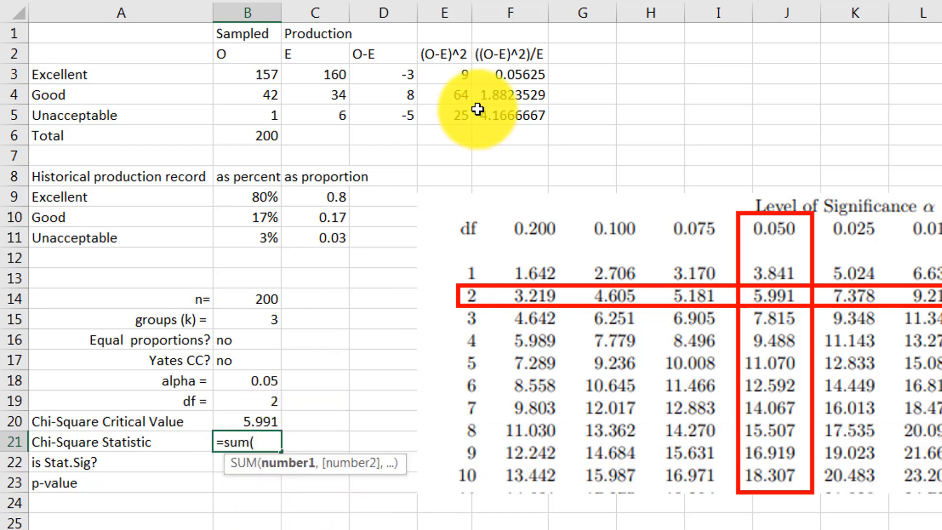
{"action": "left_click", "coordinate": [493, 69]}
{"action": "left_click_drag", "start_coordinate": [494, 69], "coordinate": [493, 111]}
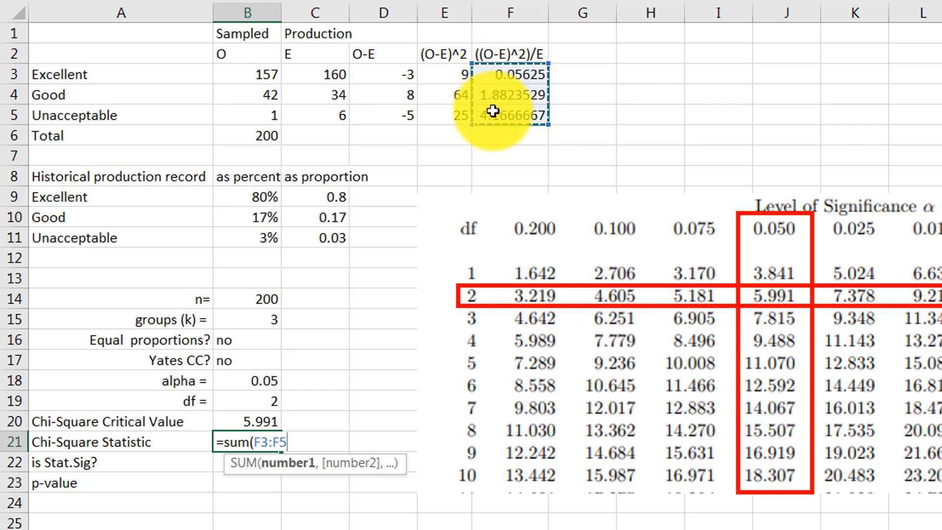
{"action": "type", "text": ")"}
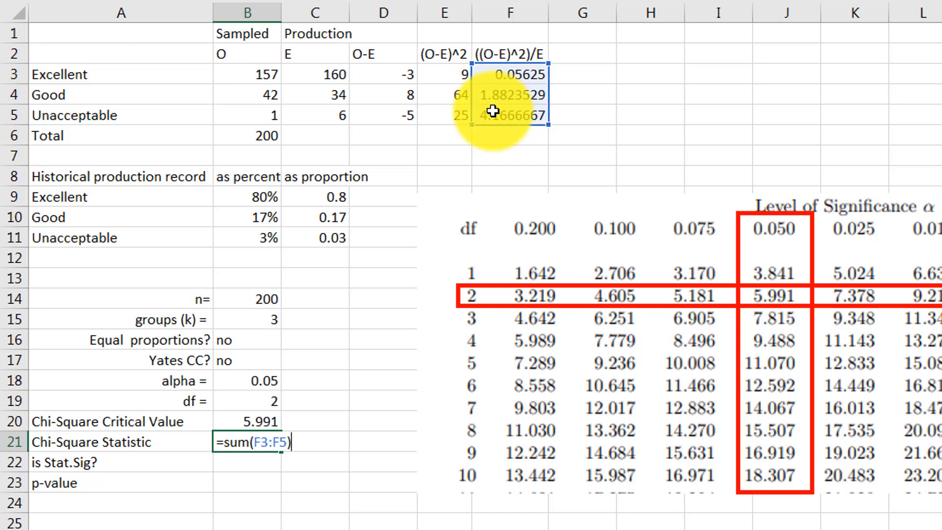
{"action": "key", "text": "Return"}
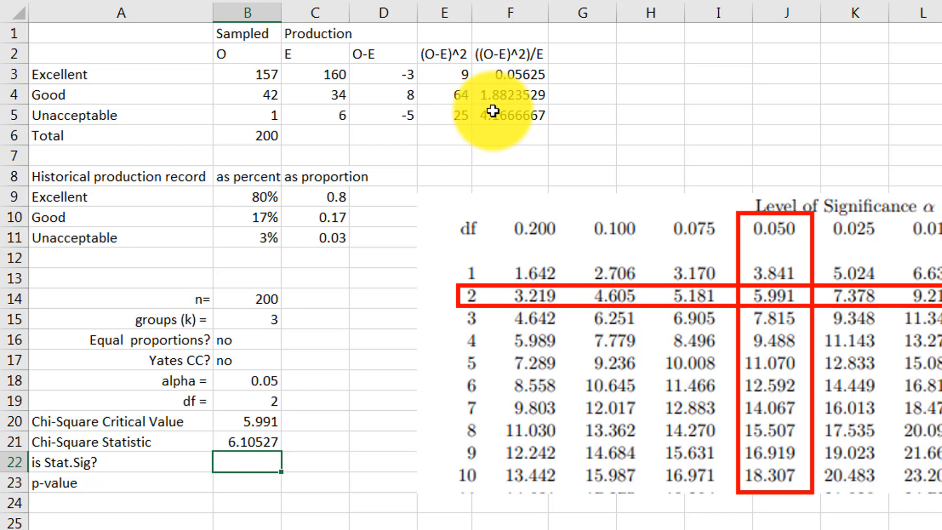
Test for statistical significance in B22 by comparing the statistic with the critical value using =B21>B20.
{"action": "type", "text": "="}
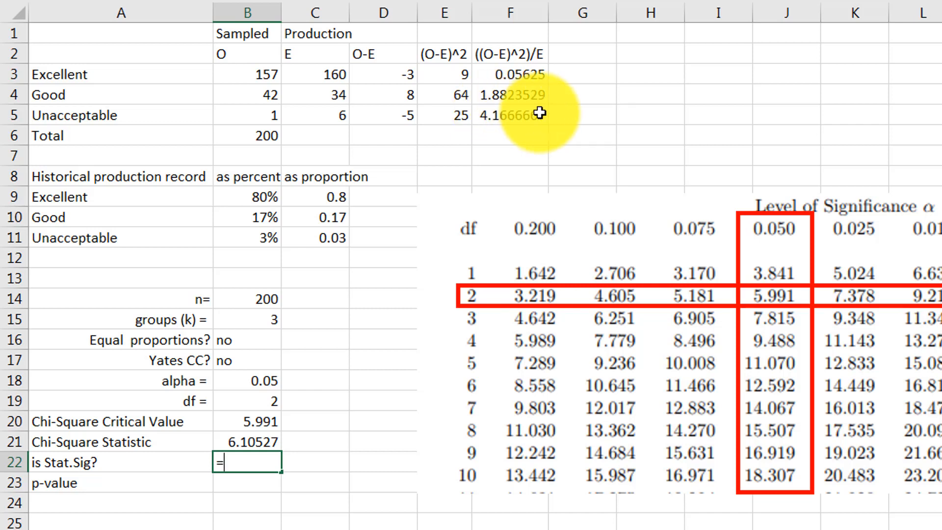
{"action": "left_click", "coordinate": [249, 442]}
{"action": "type", "text": ">"}
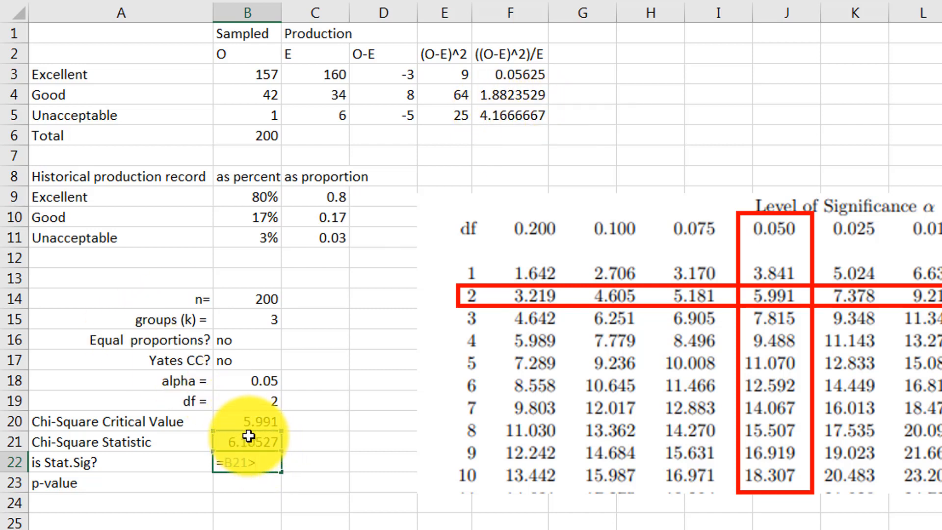
{"action": "left_click", "coordinate": [248, 423]}
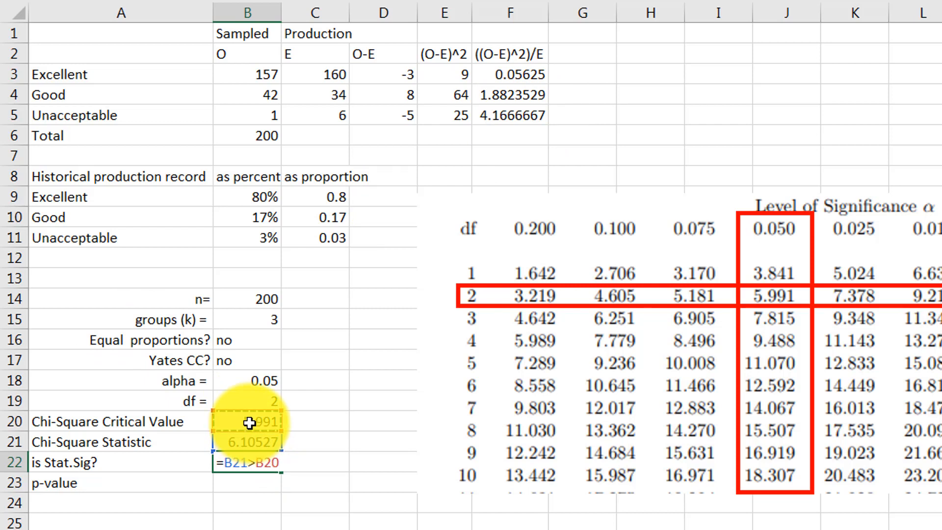
{"action": "key", "text": "Return"}
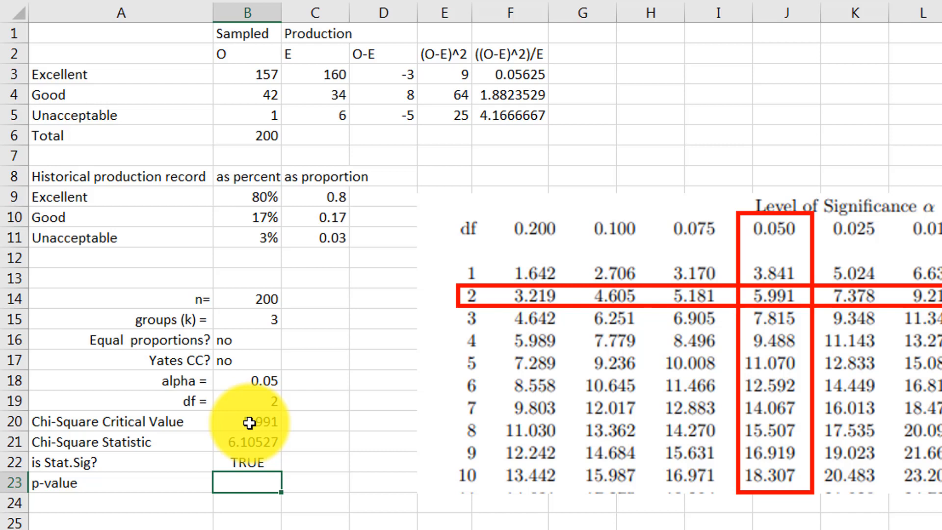
Calculate the right-tailed p-value in B23 with the formula =CHISQ.DIST.RT(B21,B19).
{"action": "type", "text": "=chi"}
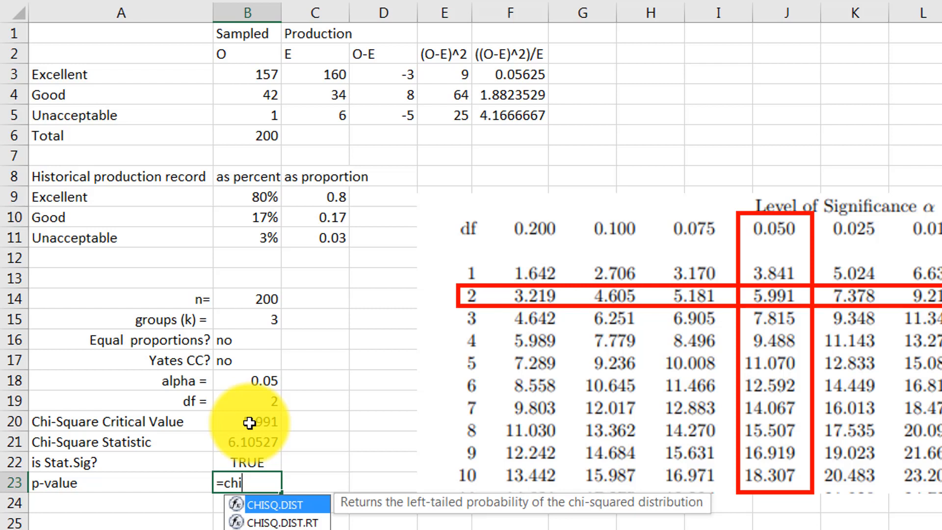
{"action": "key", "text": "Down"}
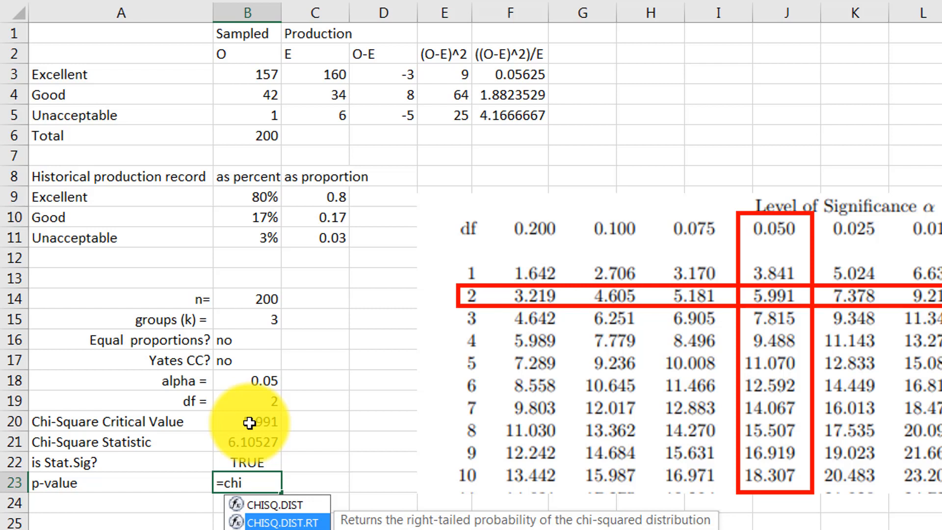
{"action": "key", "text": "Tab"}
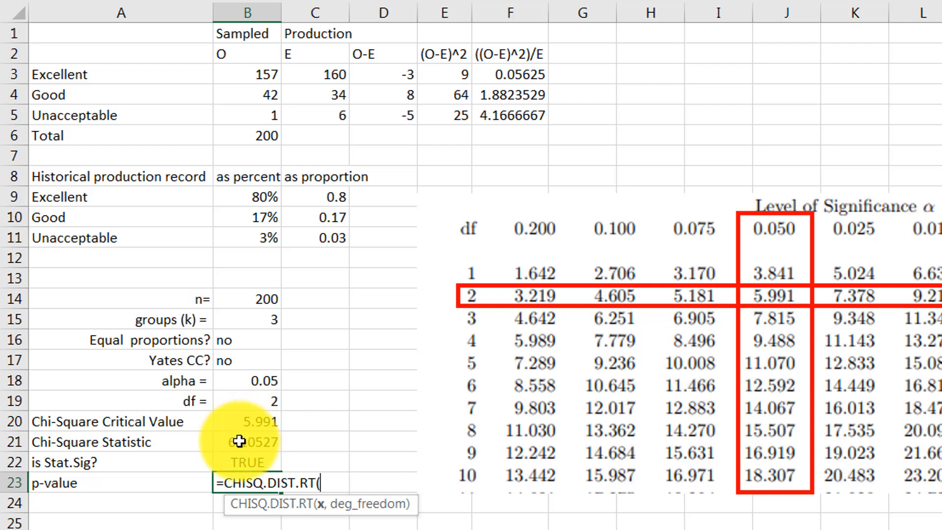
{"action": "left_click", "coordinate": [239, 441]}
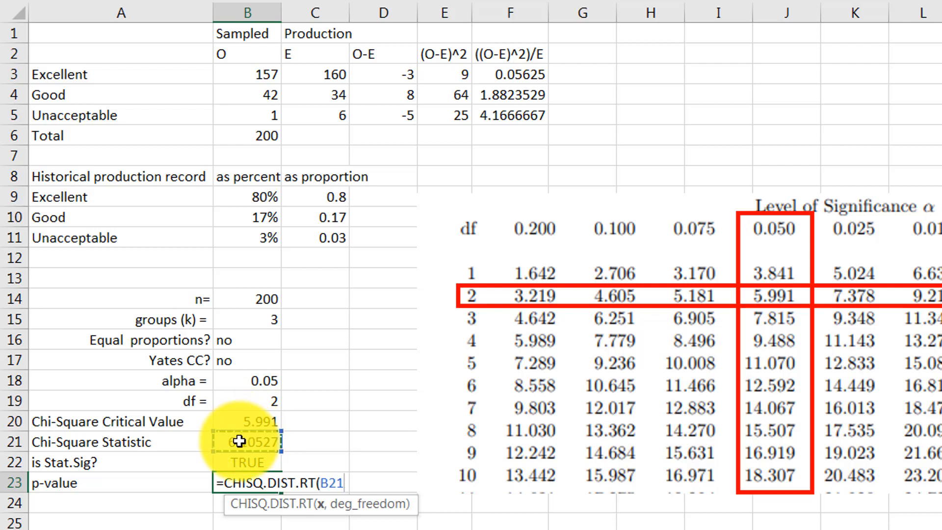
{"action": "type", "text": ","}
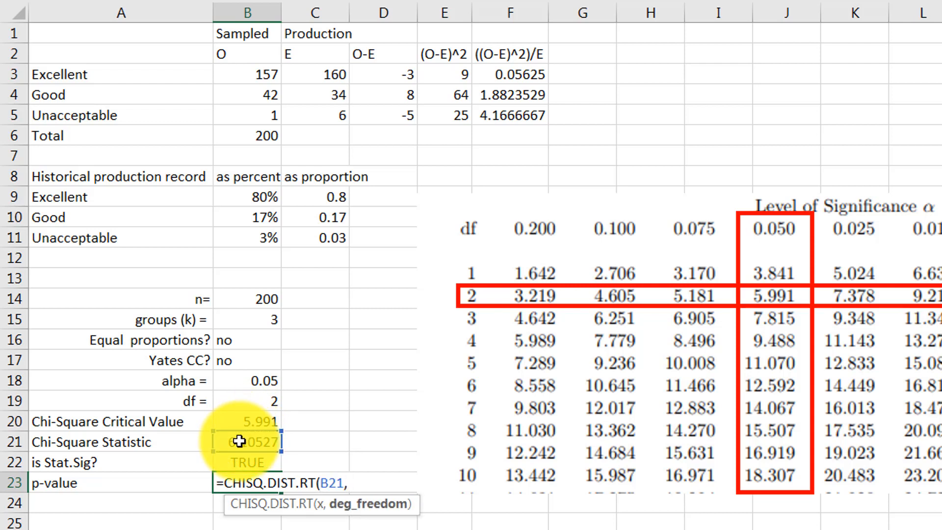
{"action": "left_click", "coordinate": [244, 402]}
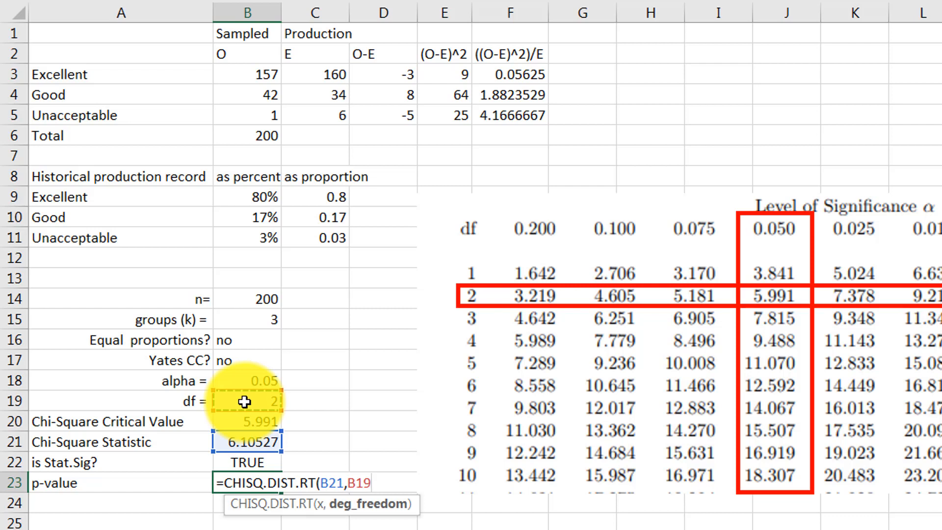
{"action": "type", "text": ")"}
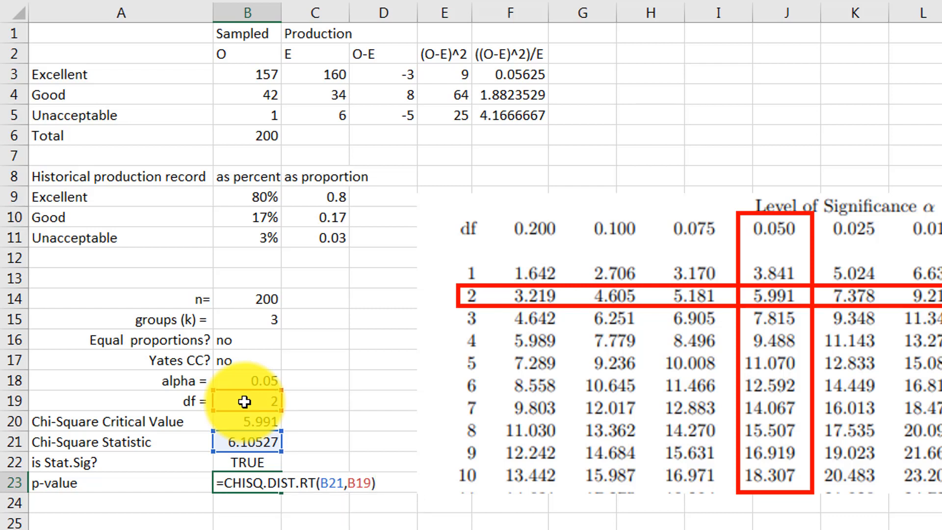
{"action": "key", "text": "Return"}
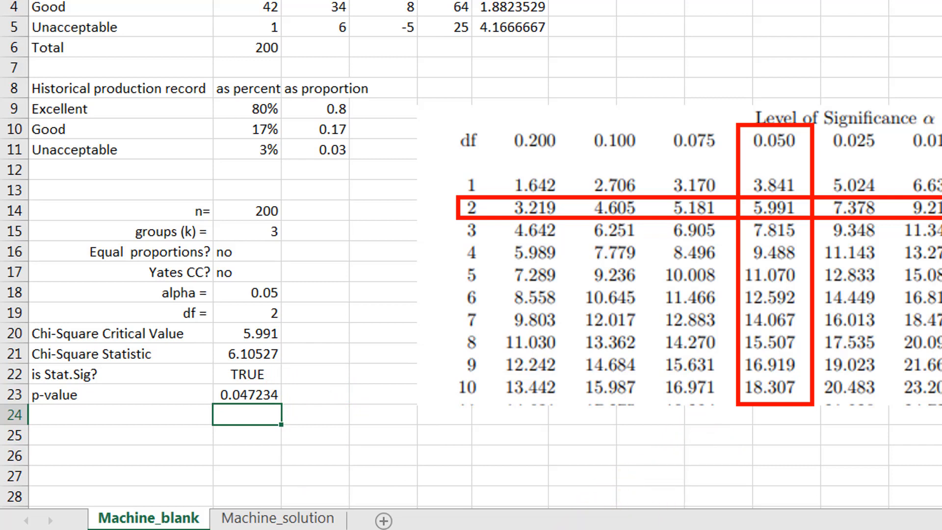
{"action": "left_click", "coordinate": [565, 529]}
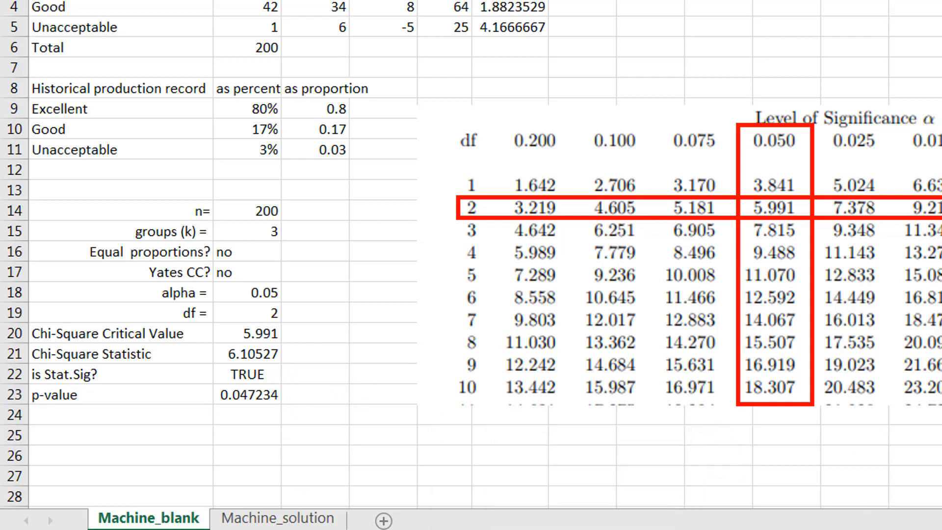